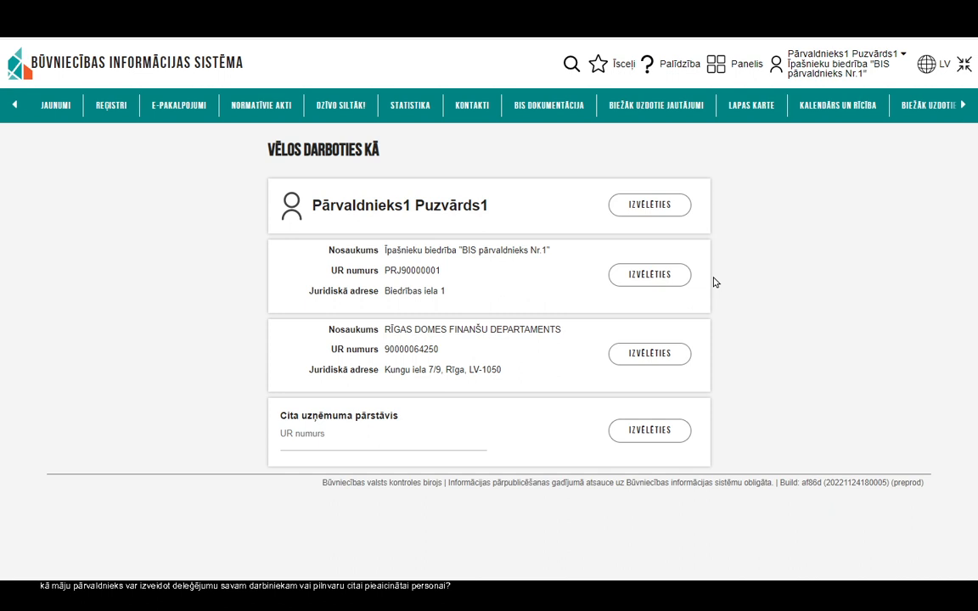
Step: Choose IZVĒLĒTIES for Īpašnieku biedrība "BIS pārvaldnieks Nr.1" on the 'Vēlos darboties kā' page
click(648, 276)
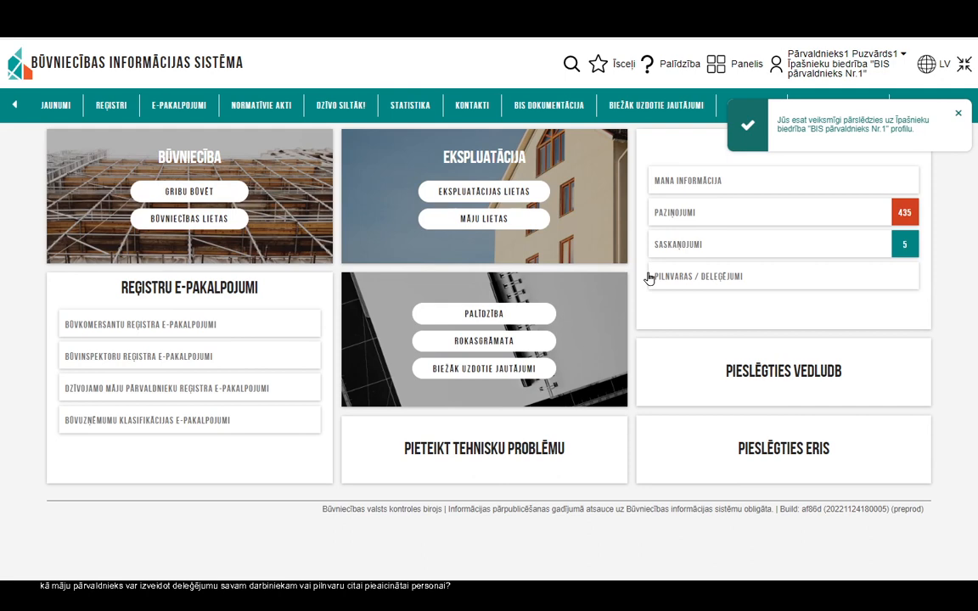
Step: Dismiss the confirmation and go to Pilnvaras / Deleģējumi → Ekspluatācijas pilnvaras/deleģējumi
click(958, 116)
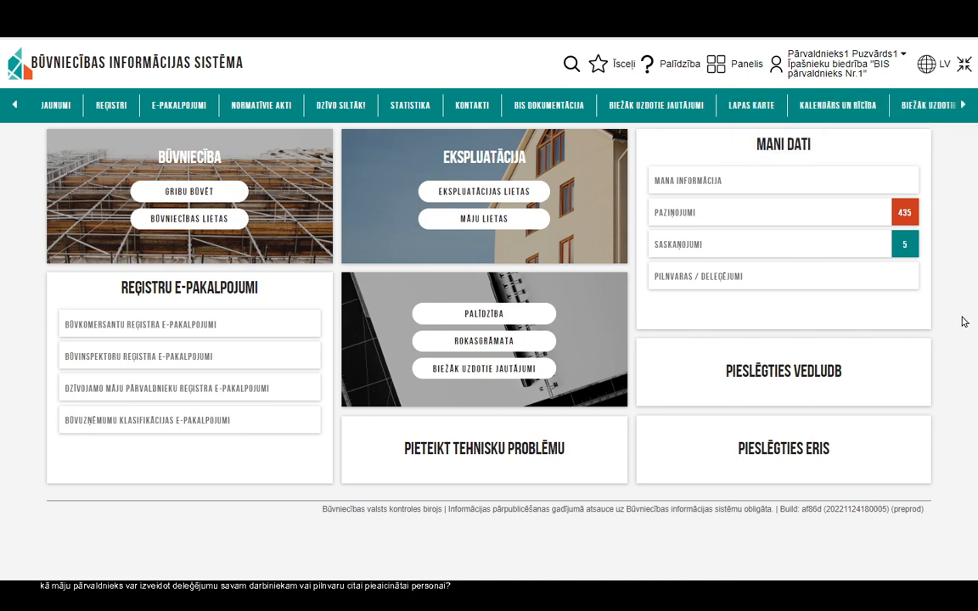
click(687, 286)
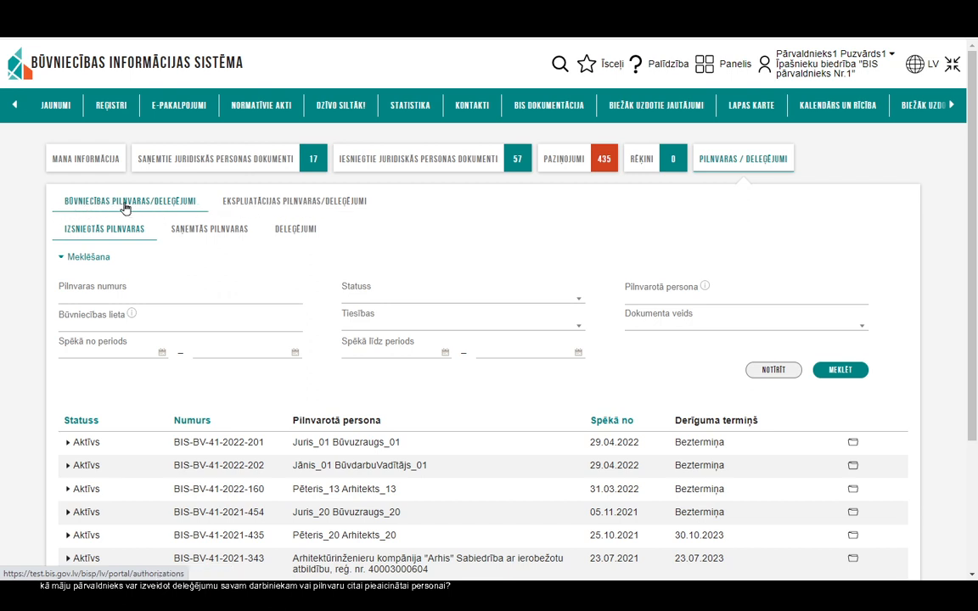
click(310, 204)
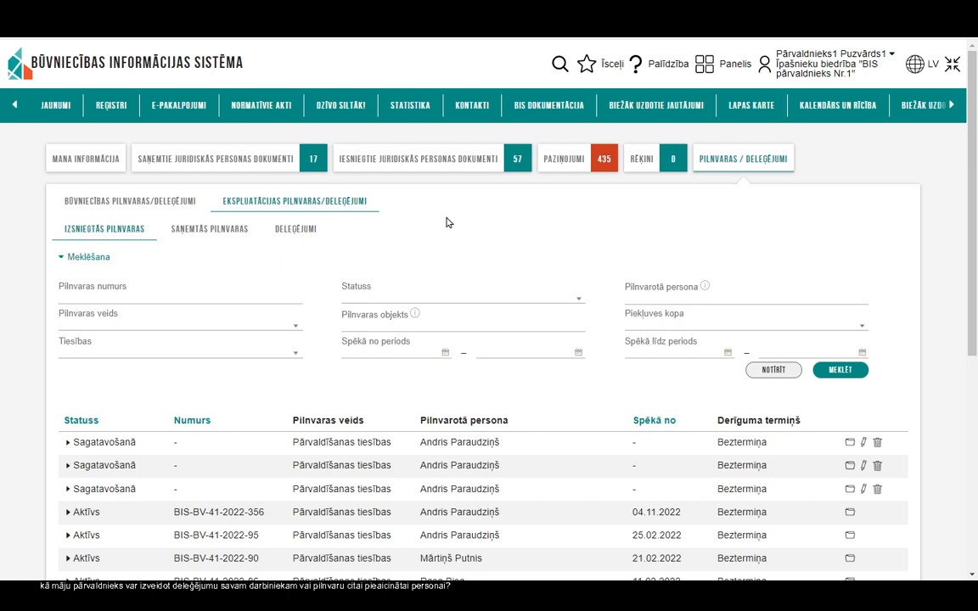
Step: Under the Deleģējumi sub-tab, start a new Pārvaldīšanas tiesību deleģējums
click(296, 233)
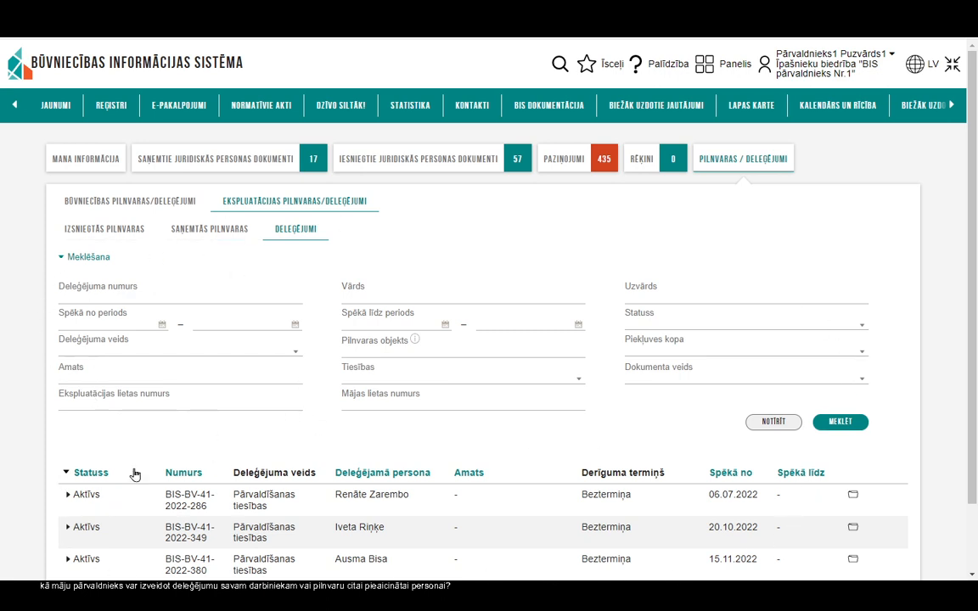
scroll(735, 526, down, 2)
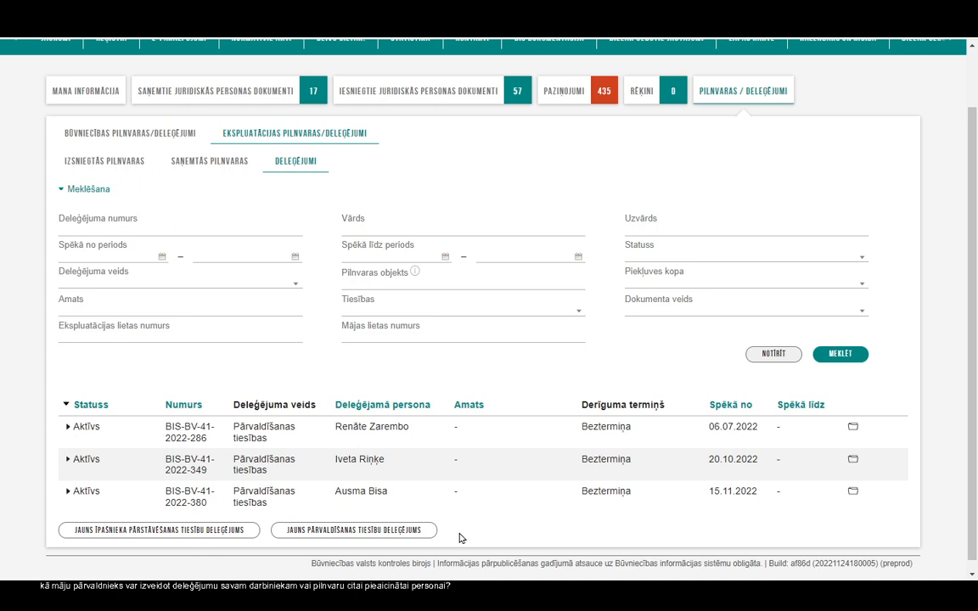
click(349, 531)
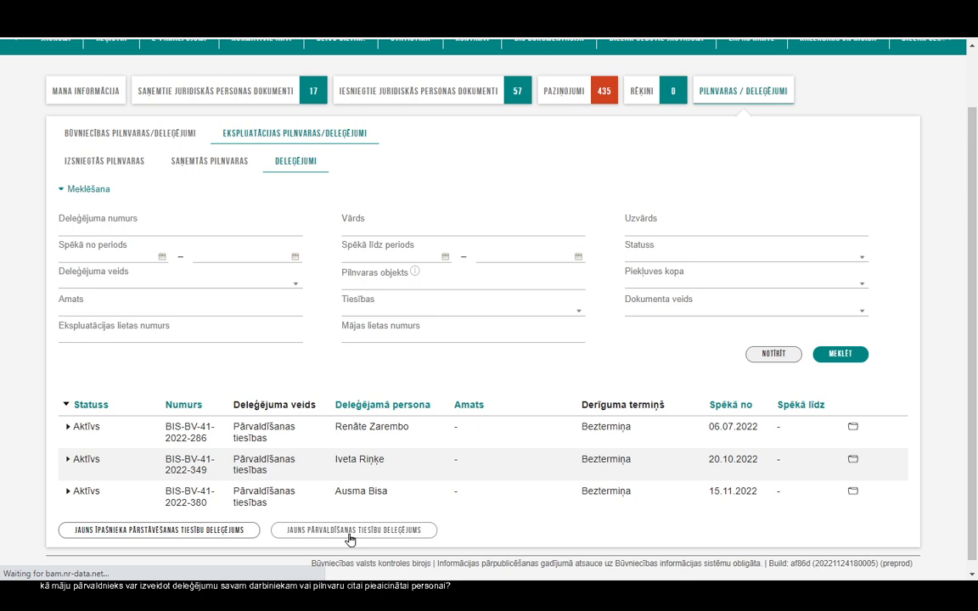
click(348, 531)
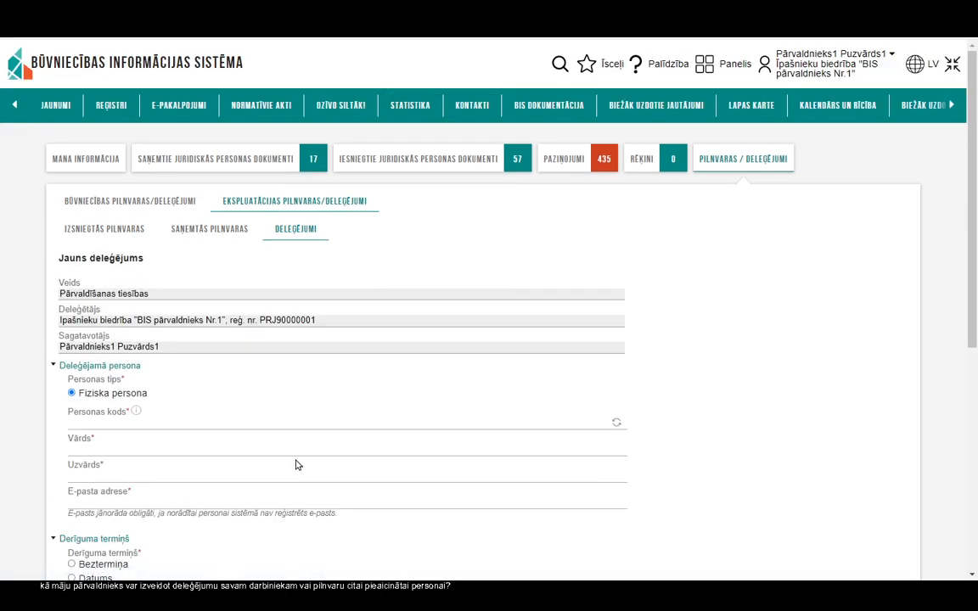
Step: Fill the delegate's personal code, first name and surname from suggestions, and enter their e-mail address
click(106, 423)
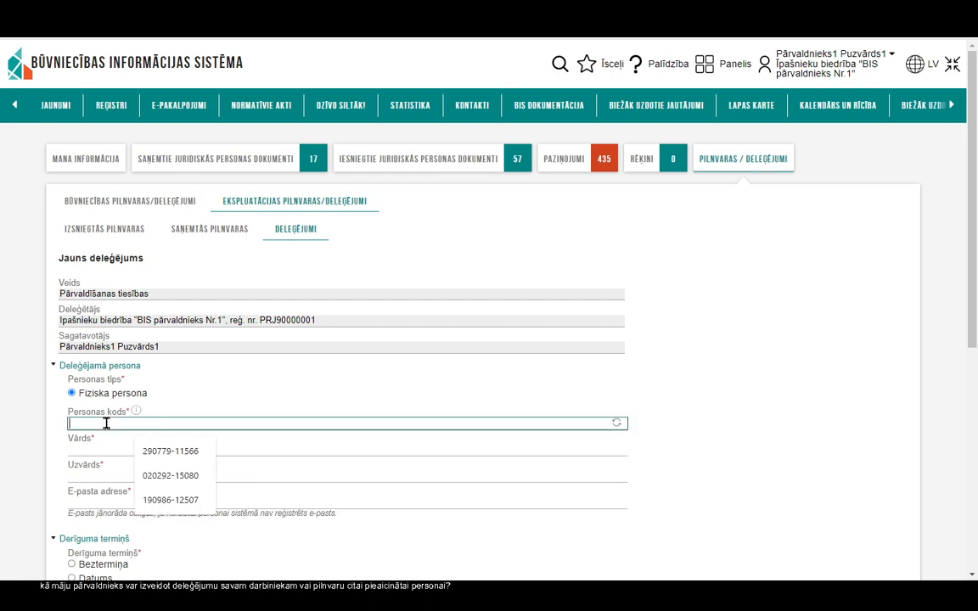
click(173, 475)
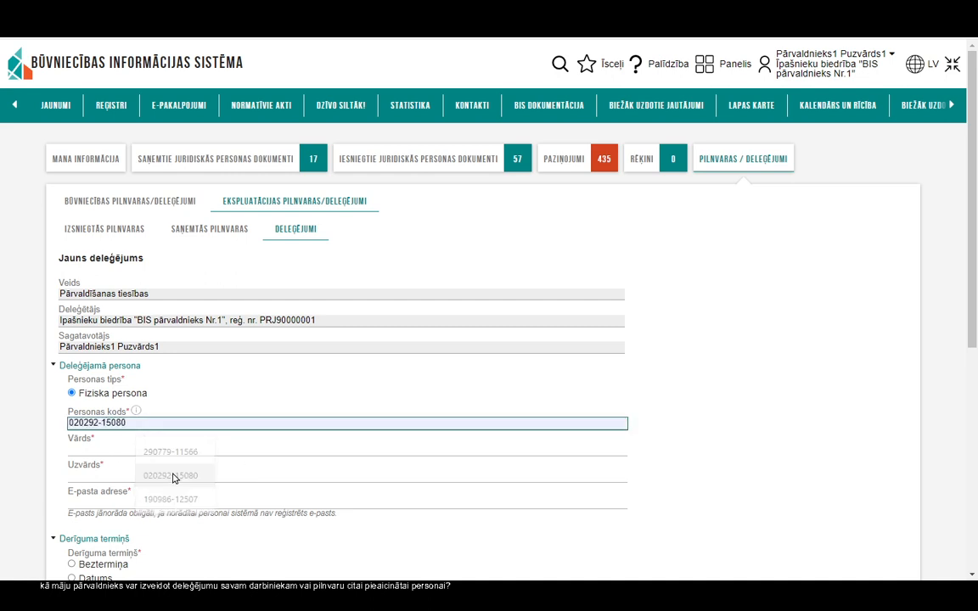
click(81, 449)
click(153, 502)
click(110, 476)
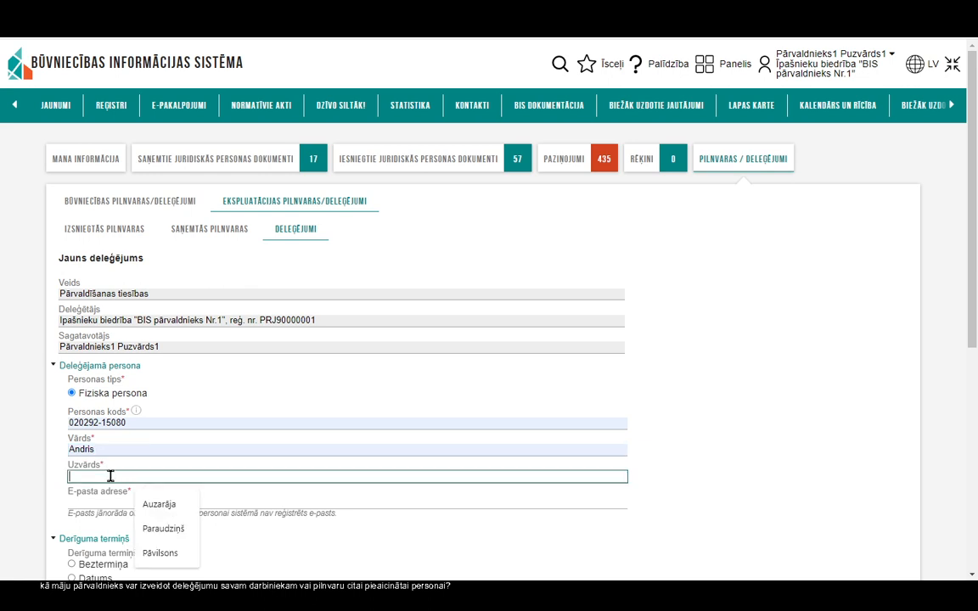
click(169, 529)
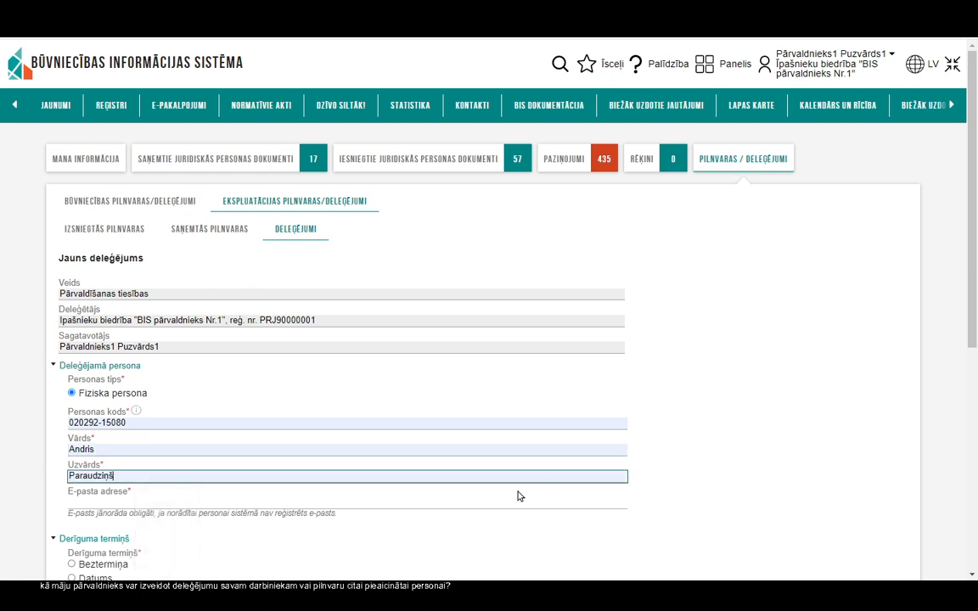
click(86, 502)
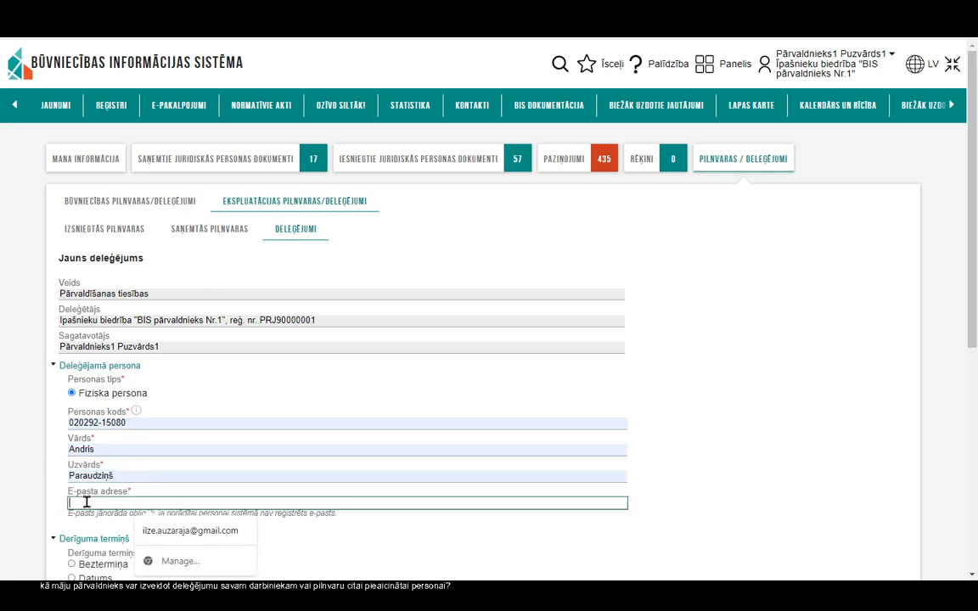
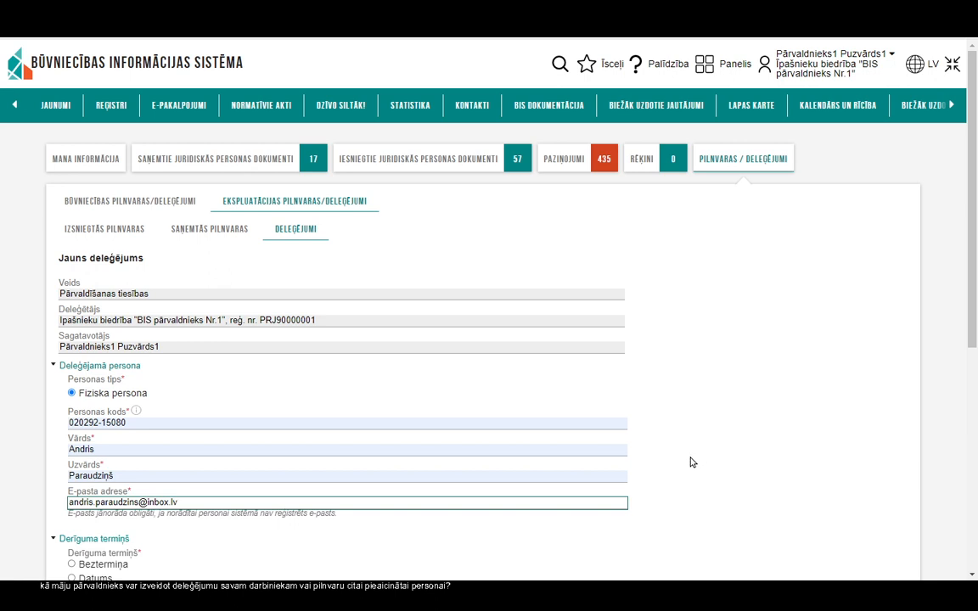
scroll(692, 463, down, 1)
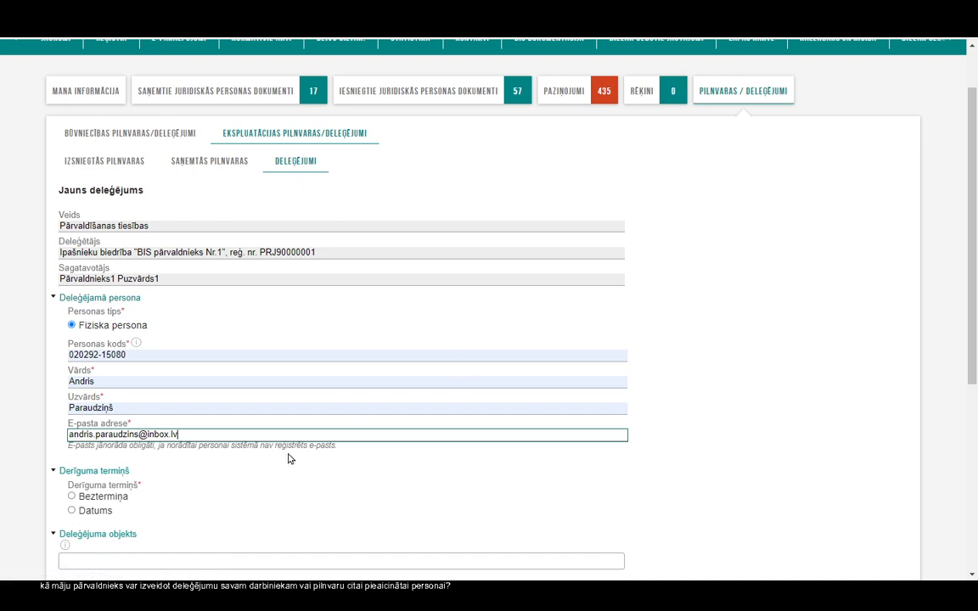
Step: Set the Derīguma termiņš to Datums with the end date 30.06.2023
scroll(289, 458, down, 1)
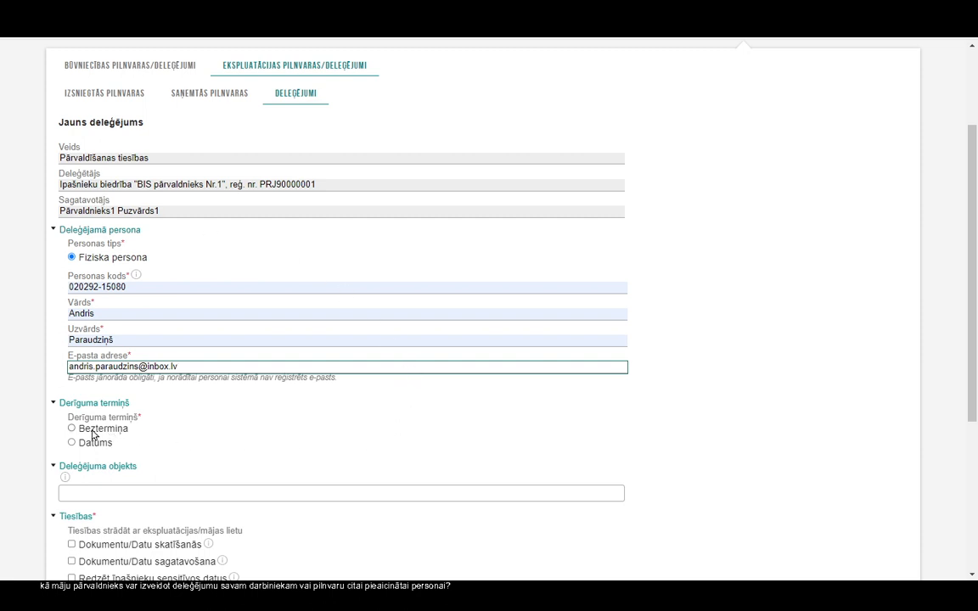
click(72, 442)
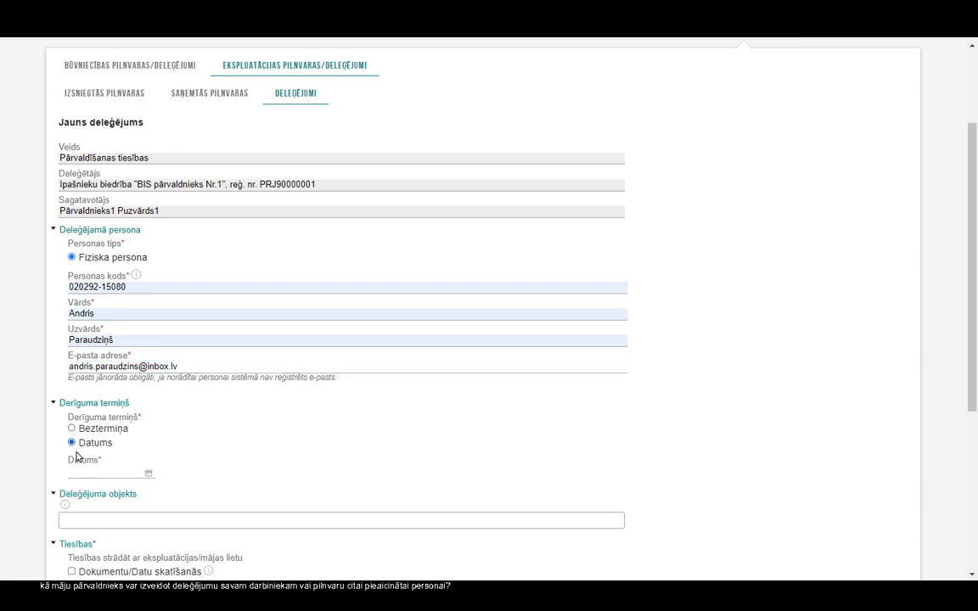
click(141, 472)
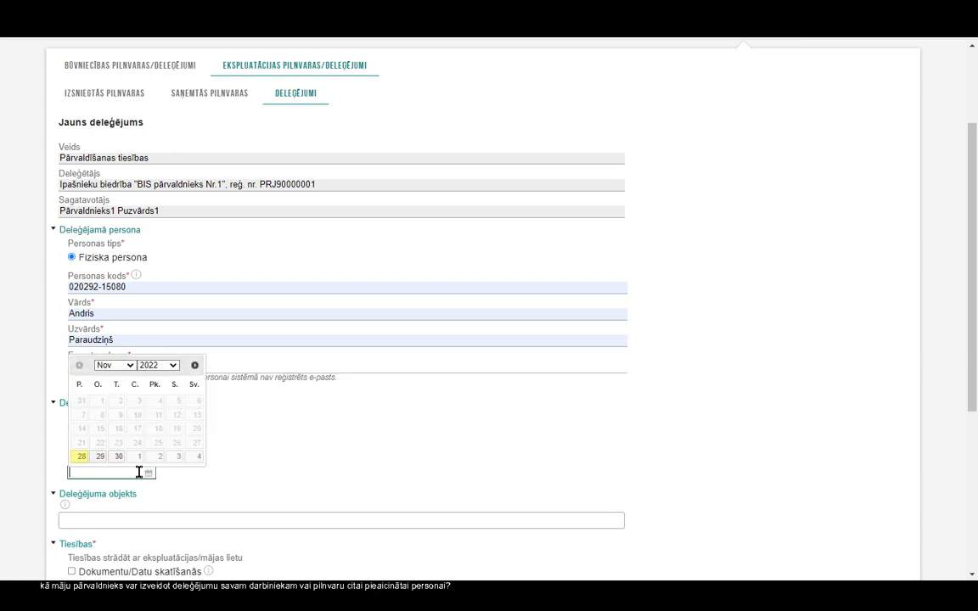
click(195, 366)
click(195, 366)
click(194, 366)
click(195, 365)
click(195, 366)
click(194, 366)
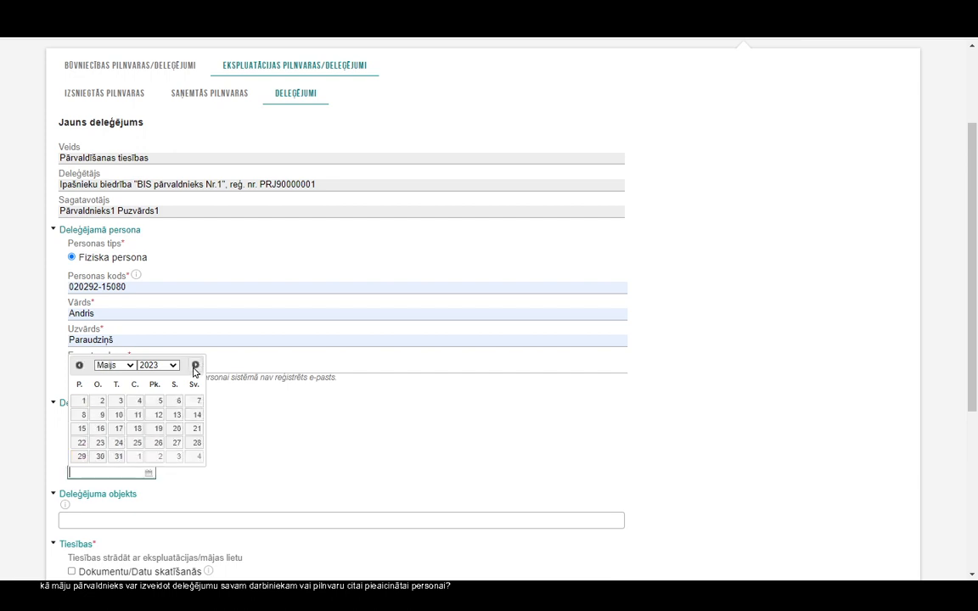
click(194, 366)
click(157, 456)
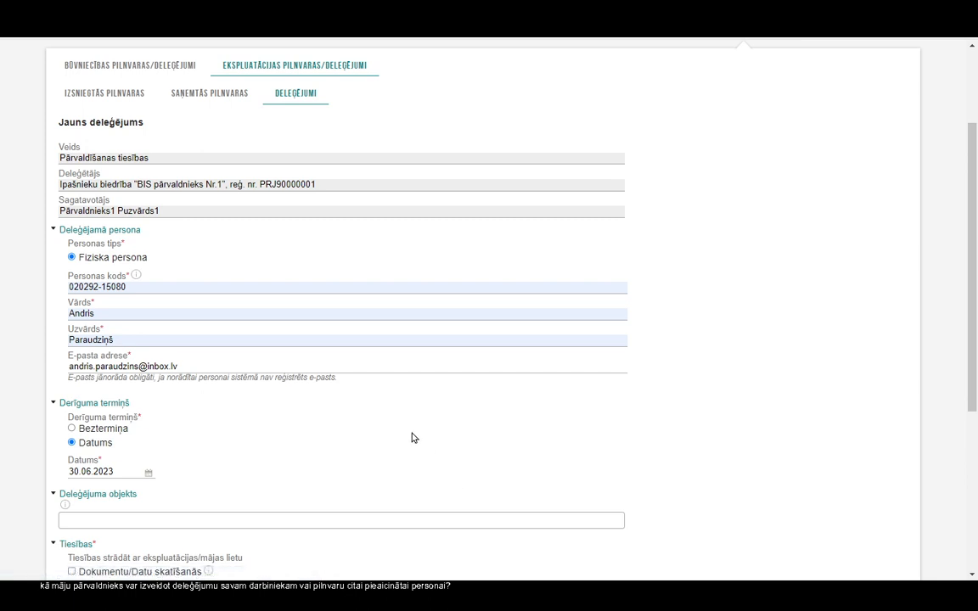
scroll(413, 437, down, 2)
scroll(413, 438, down, 1)
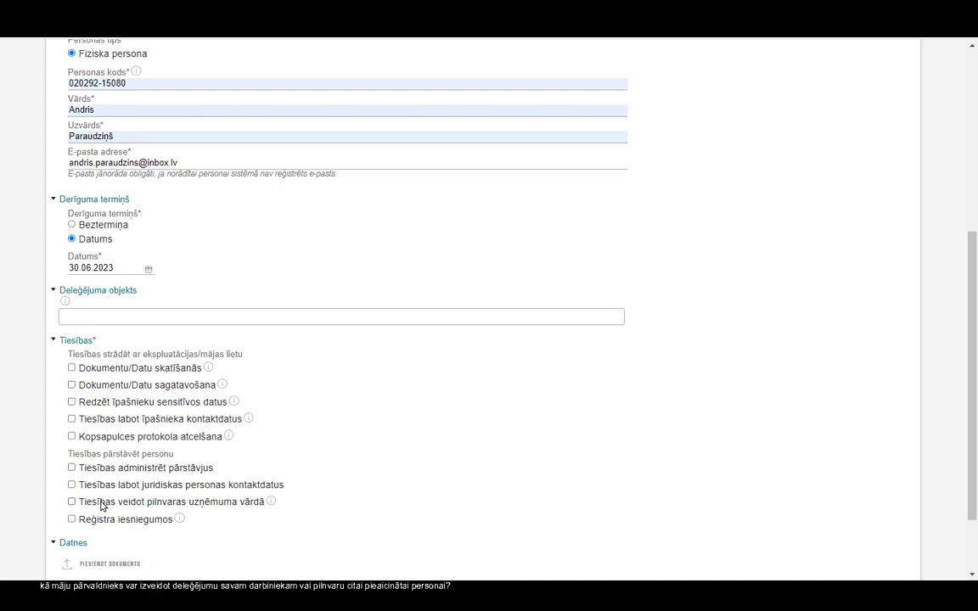
click(89, 315)
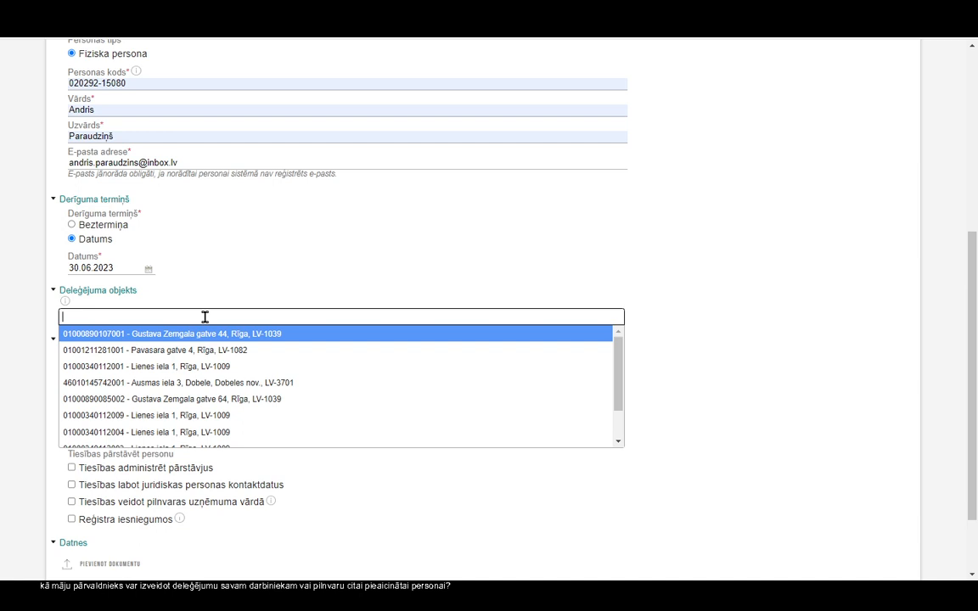
scroll(205, 317, down, 1)
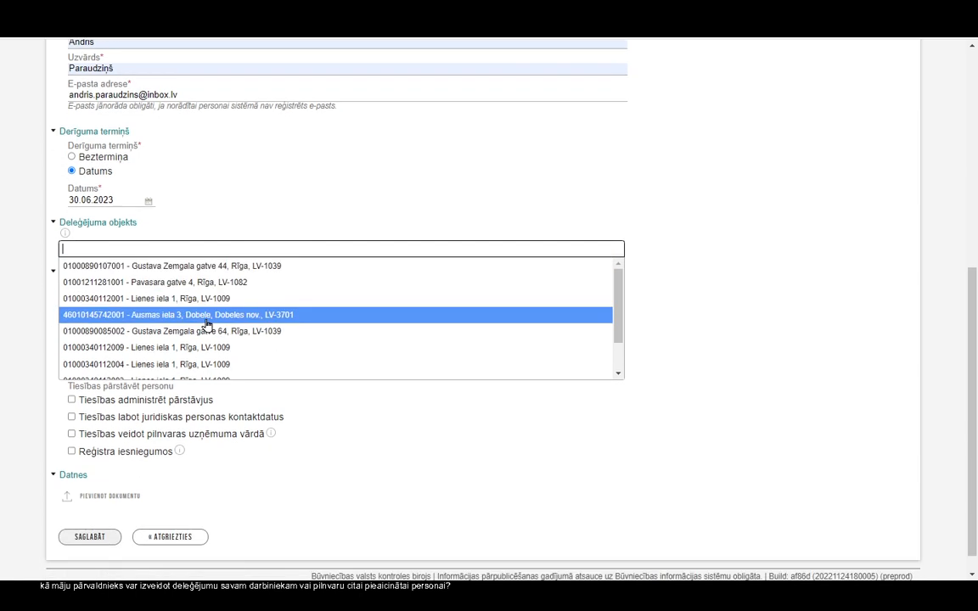
click(210, 256)
click(357, 247)
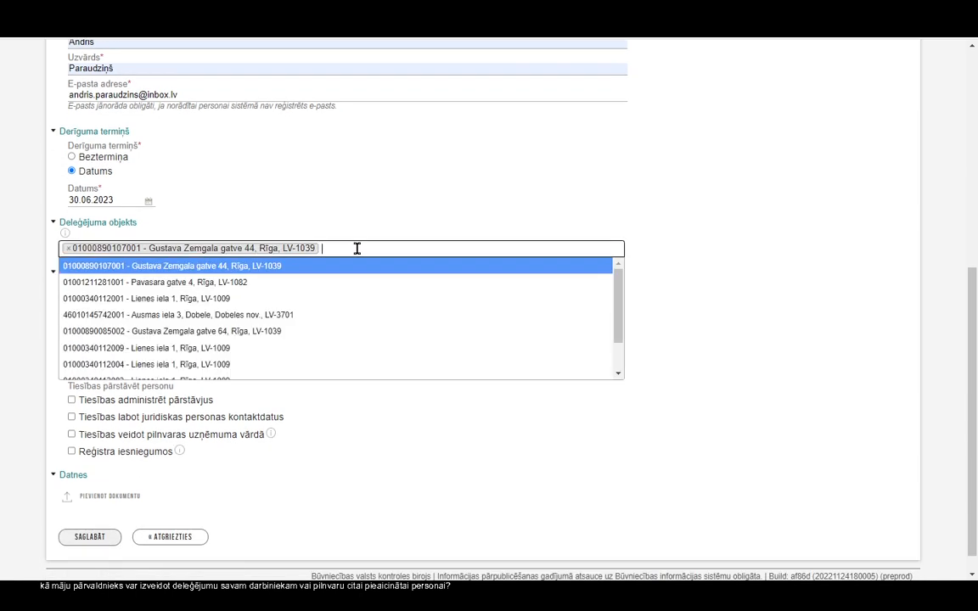
scroll(620, 322, down, 1)
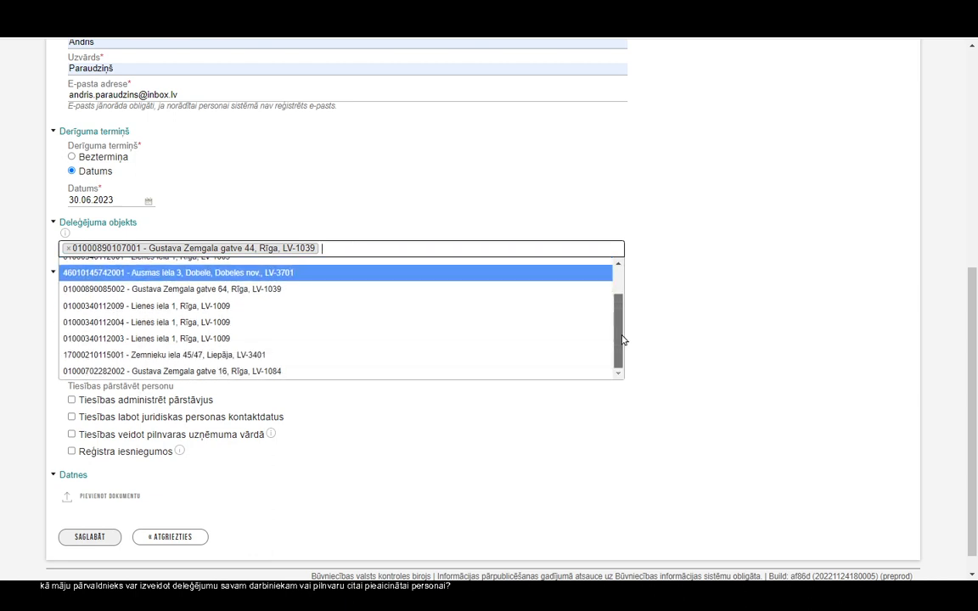
click(311, 373)
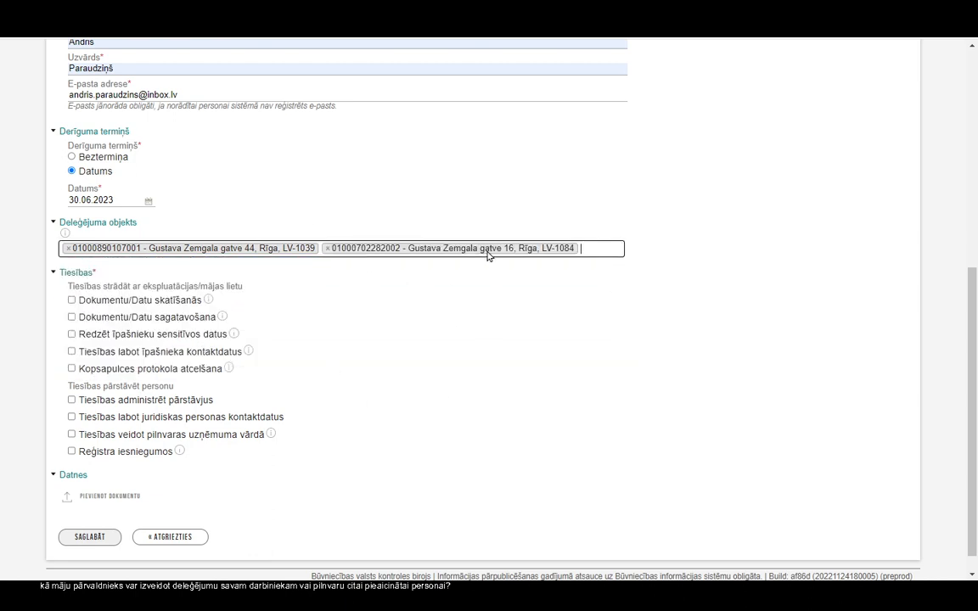
click(71, 300)
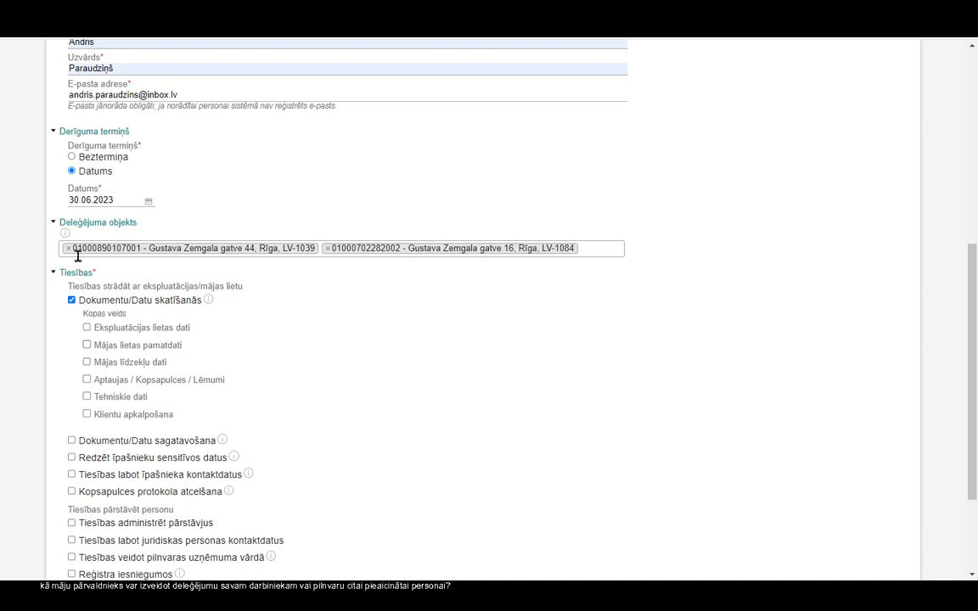
Step: Tick the Dokumentu/Datu sagatavošana, owner-contact editing and Reģistra iesniegumos rights
scroll(233, 358, down, 2)
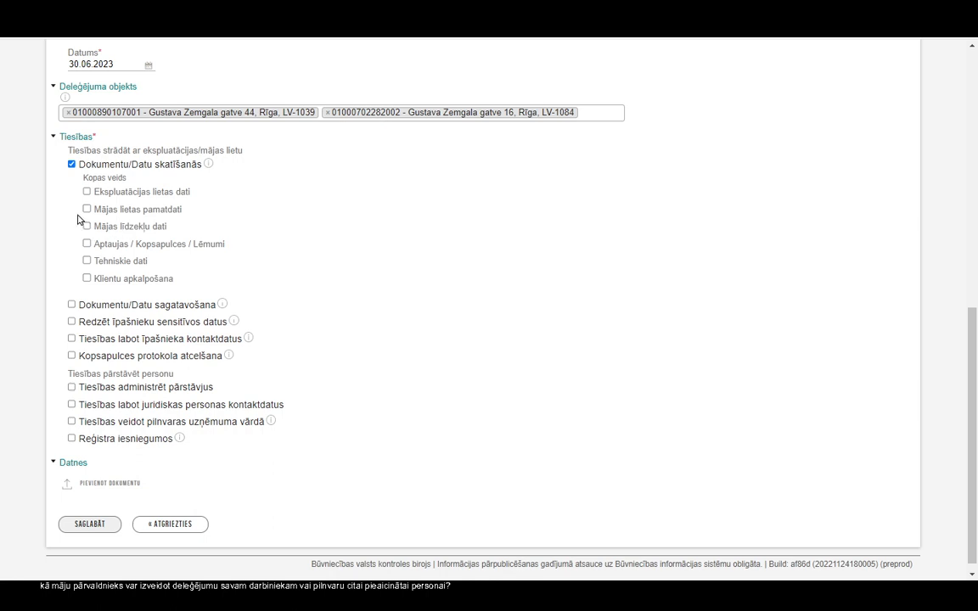
click(72, 306)
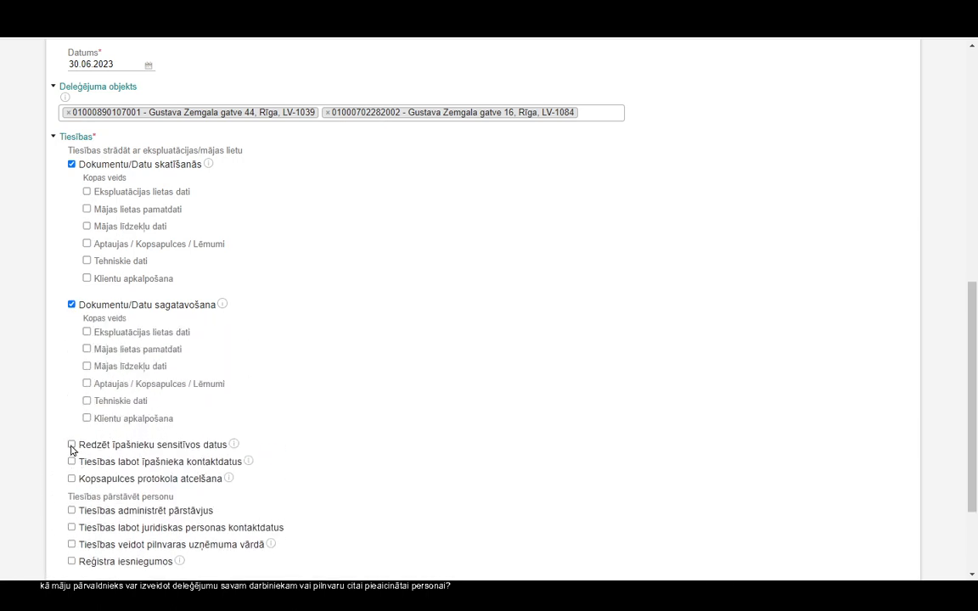
scroll(272, 407, down, 2)
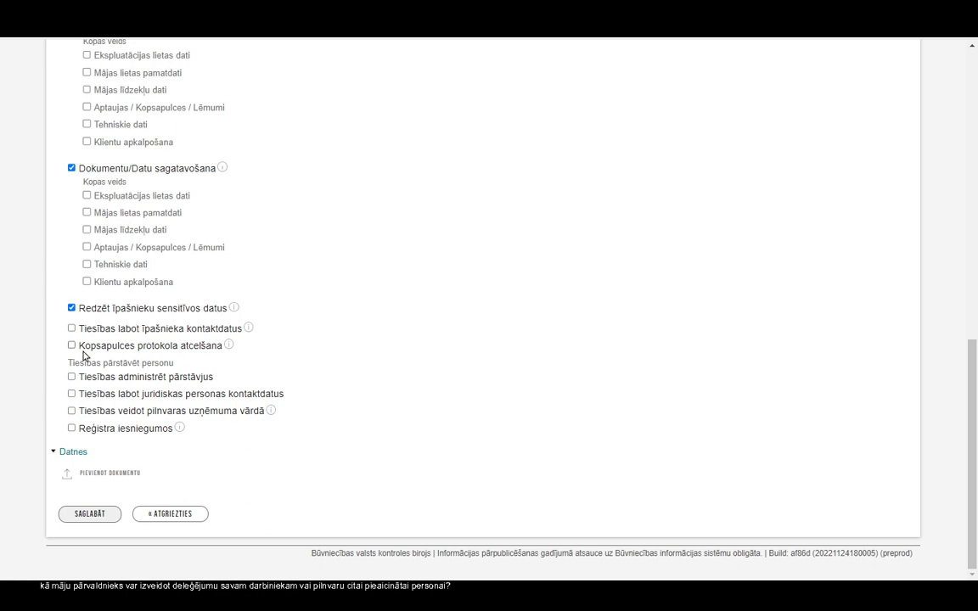
click(71, 329)
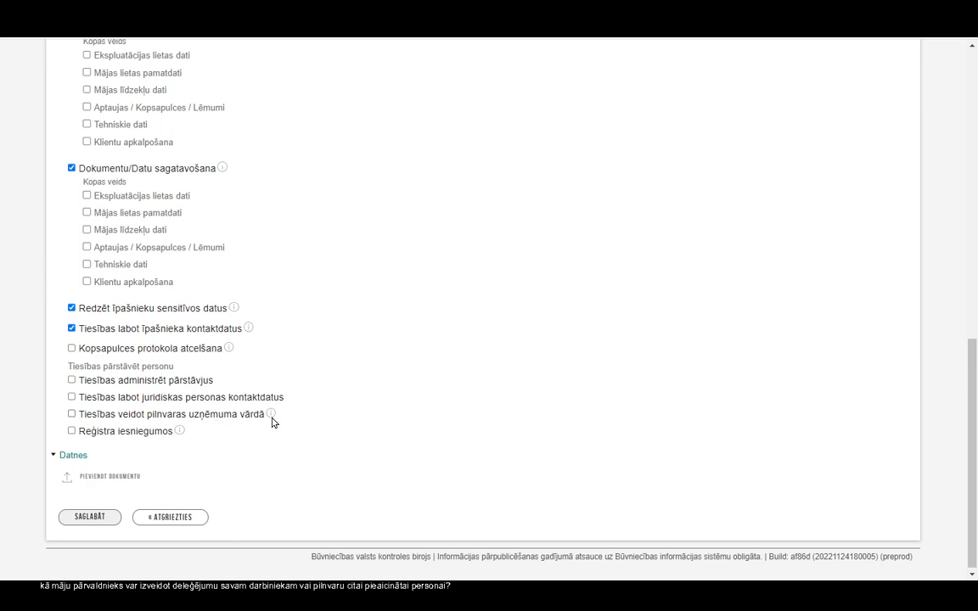
mouse_move(271, 418)
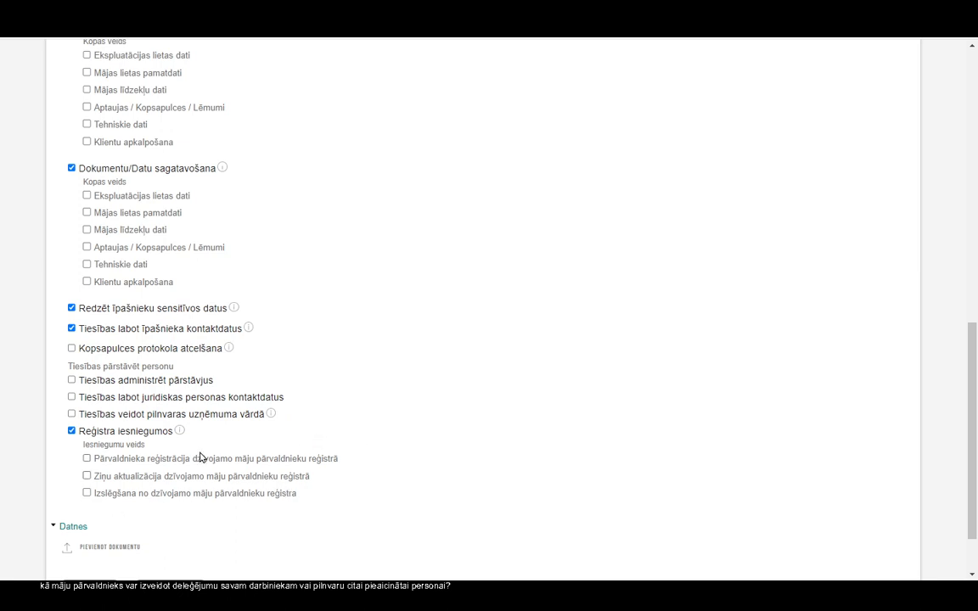
click(73, 415)
scroll(379, 466, down, 2)
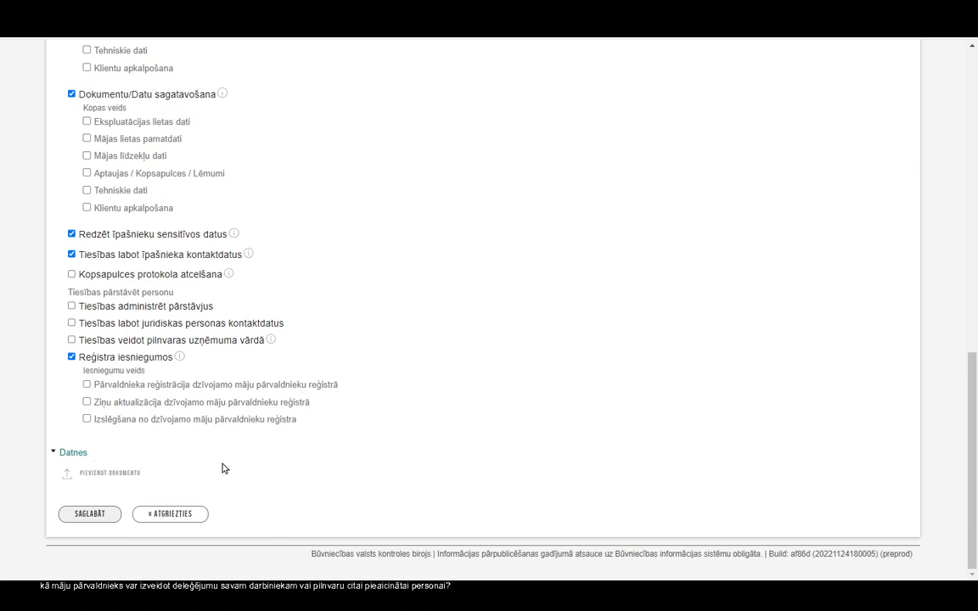
Step: Save the delegation and look over its delegate, 30.06.2023 end date, two houses and rights
click(82, 516)
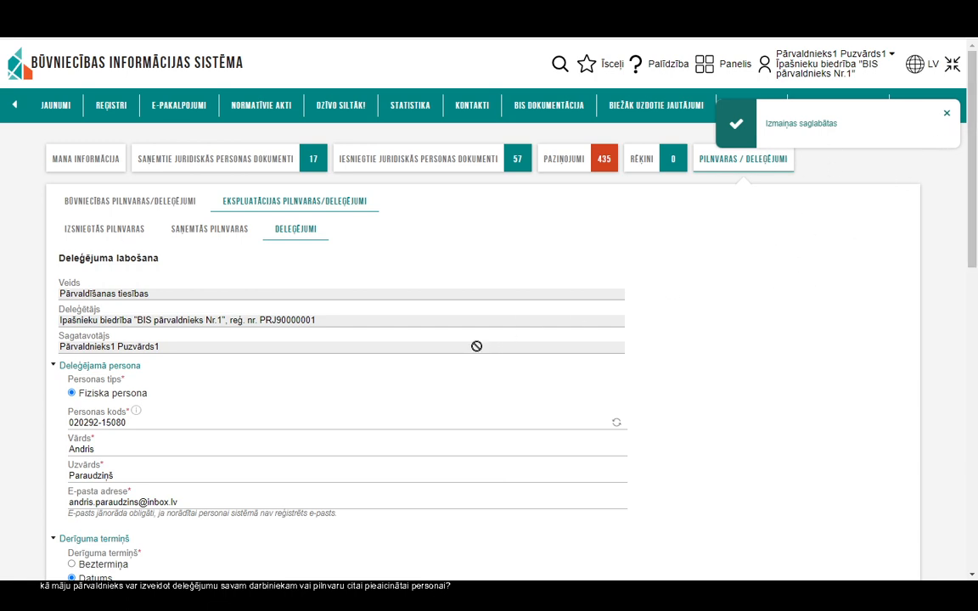
scroll(450, 370, down, 5)
scroll(427, 399, down, 2)
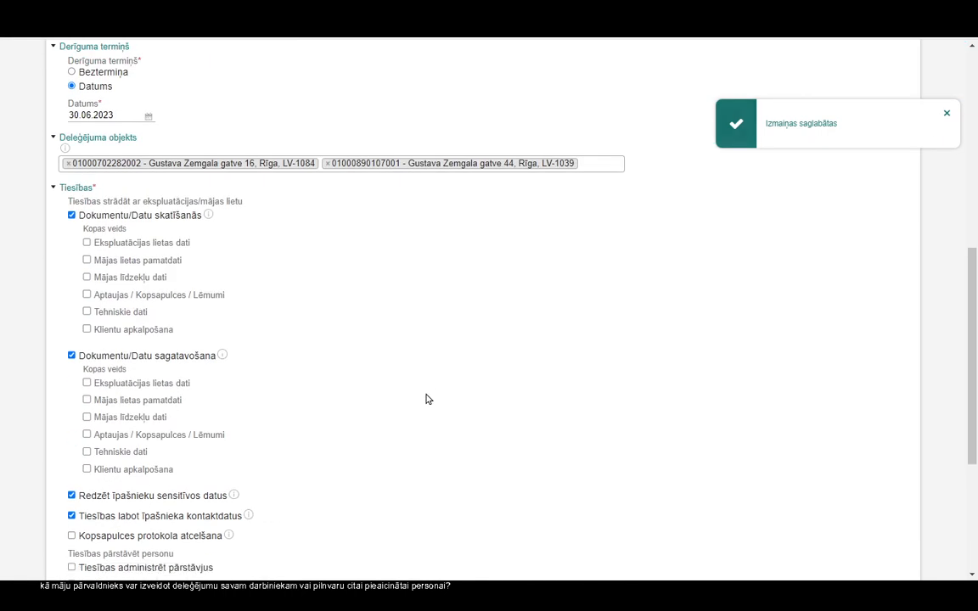
scroll(427, 399, down, 1)
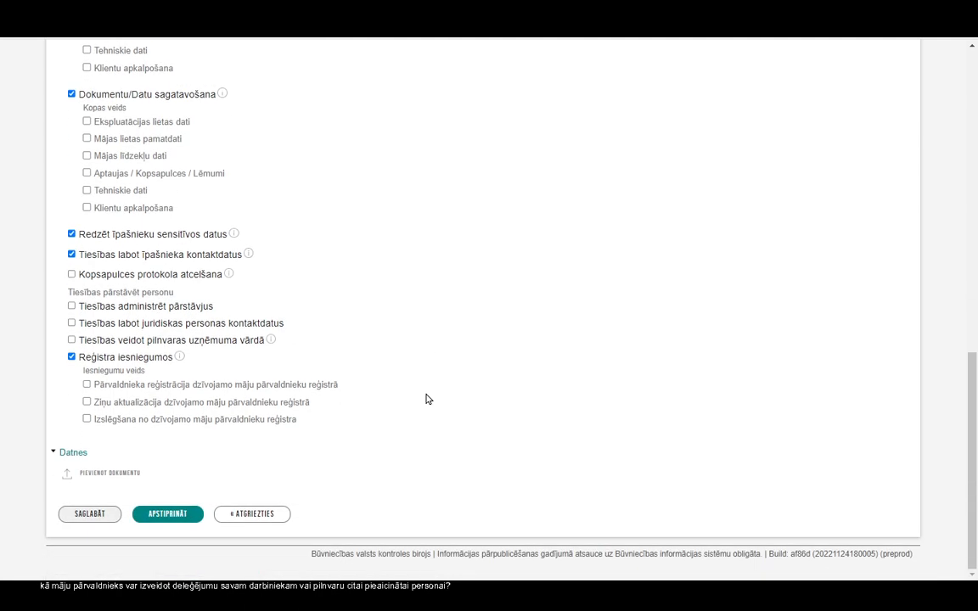
scroll(425, 398, up, 5)
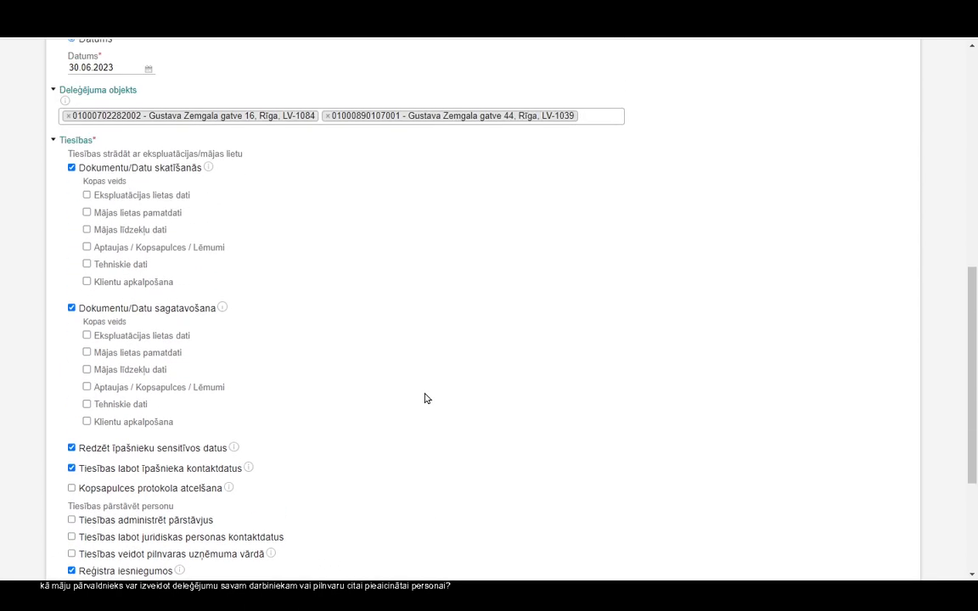
scroll(196, 210, up, 3)
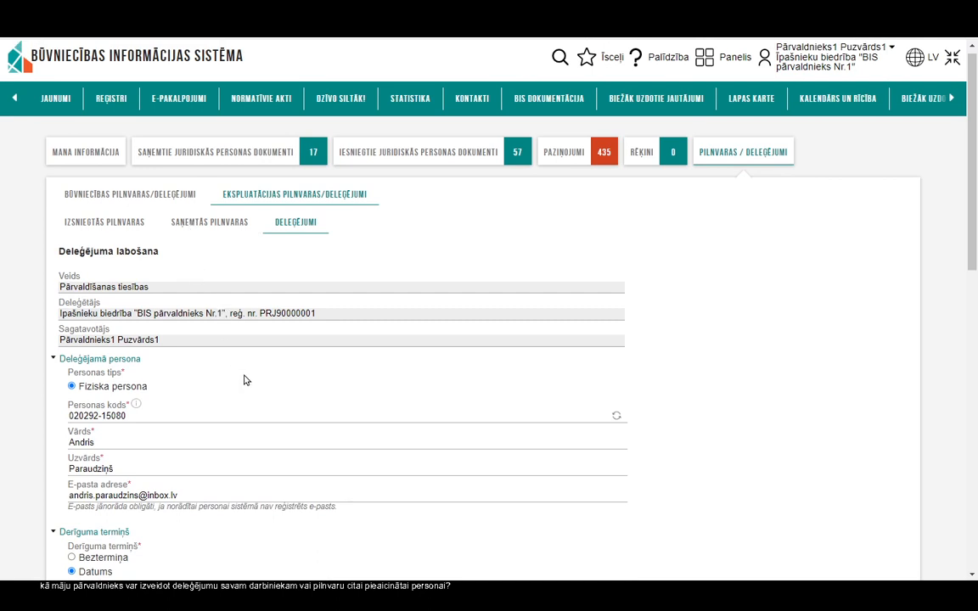
scroll(246, 380, down, 1)
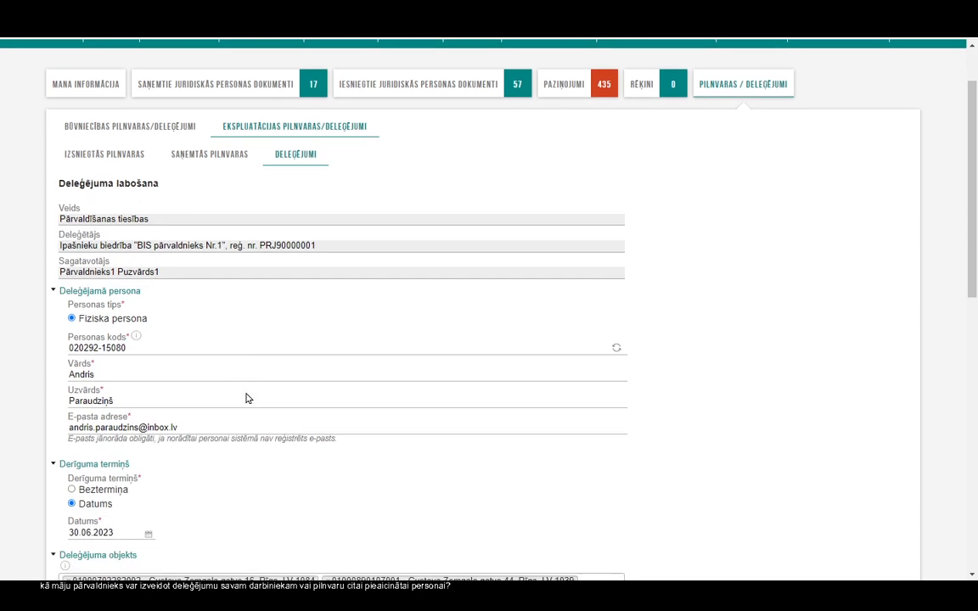
scroll(246, 390, down, 2)
scroll(240, 413, down, 3)
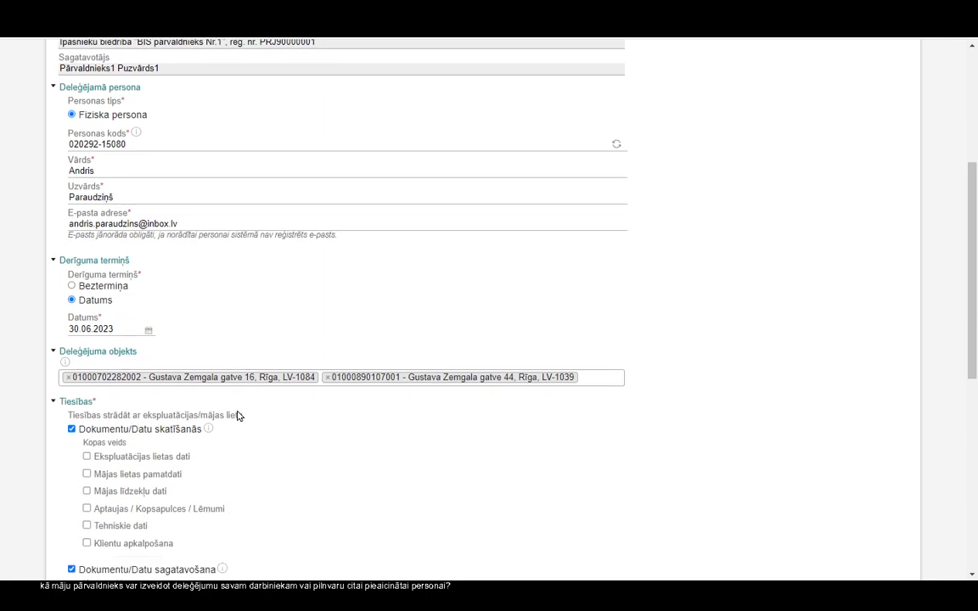
scroll(234, 423, down, 3)
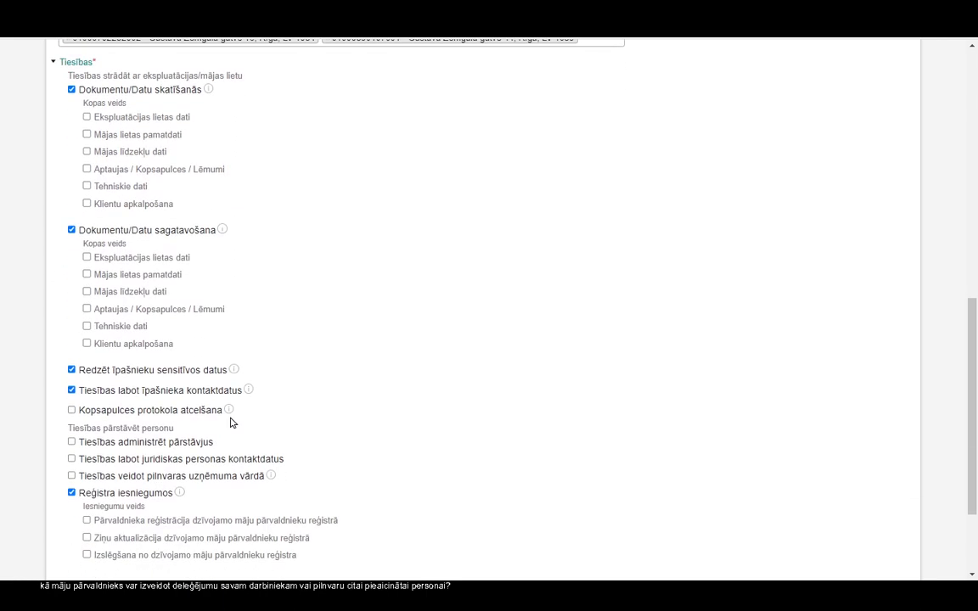
scroll(232, 422, down, 2)
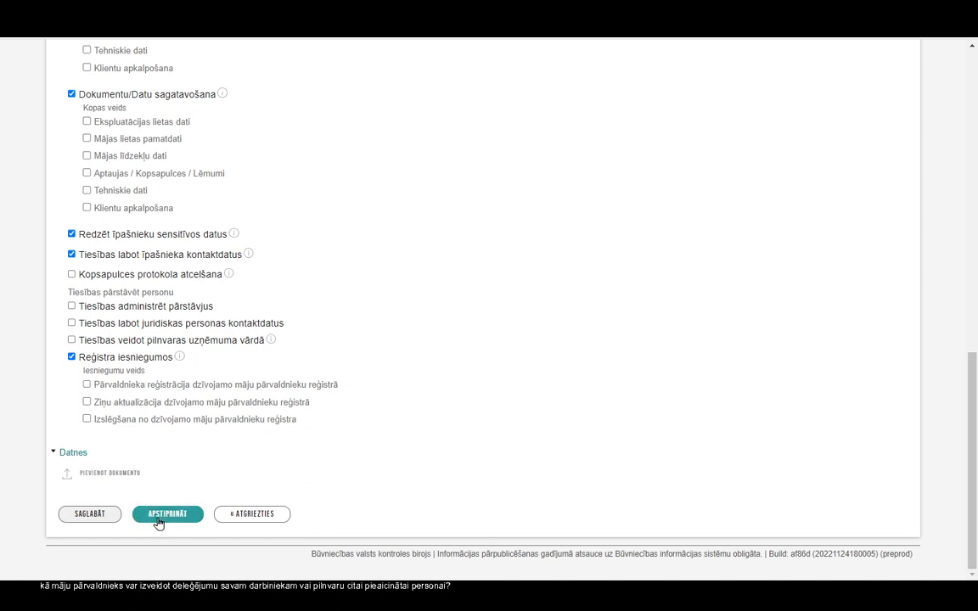
Step: Approve the delegation, confirm with OK, and close the success message and rating survey
click(158, 514)
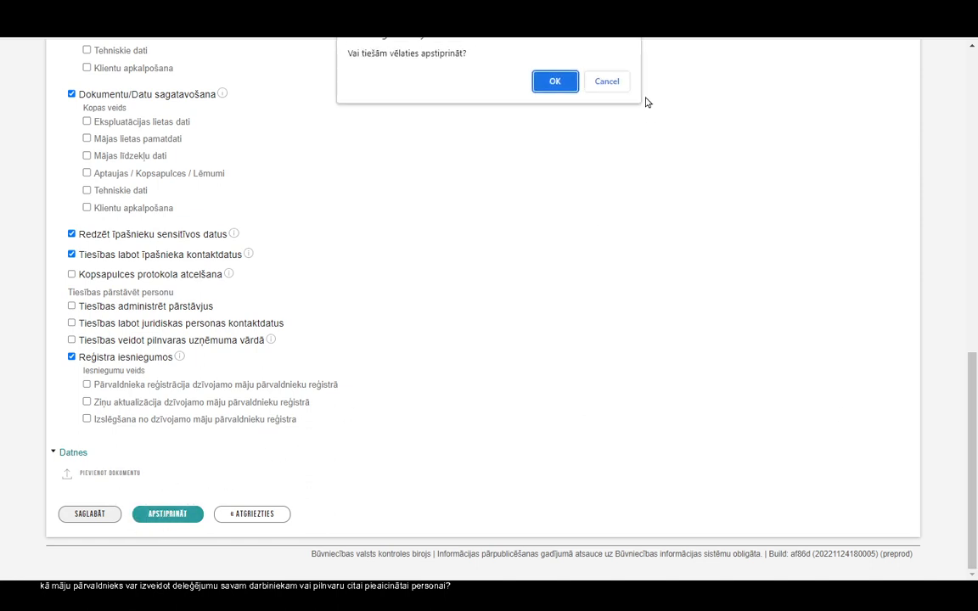
click(552, 81)
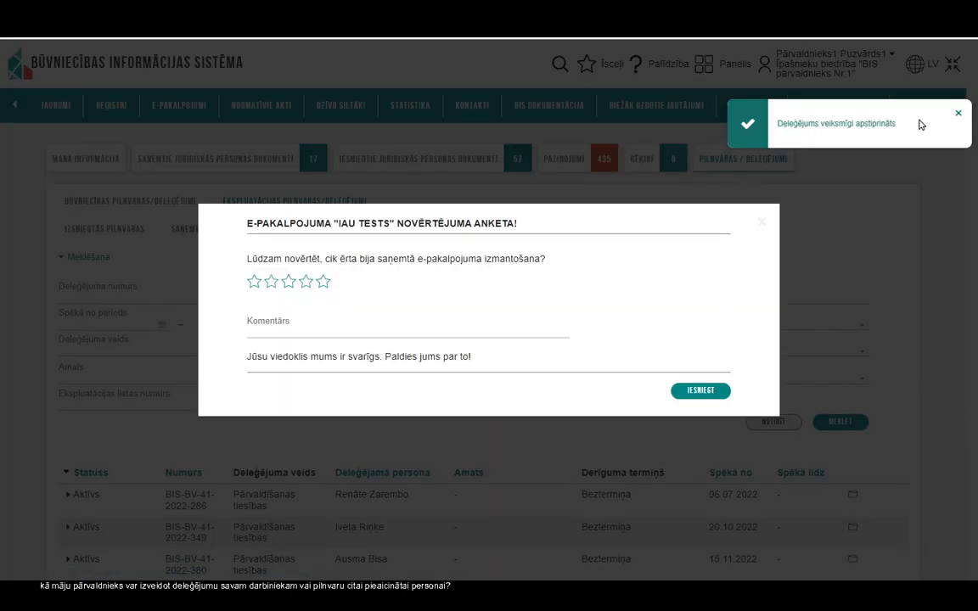
click(958, 115)
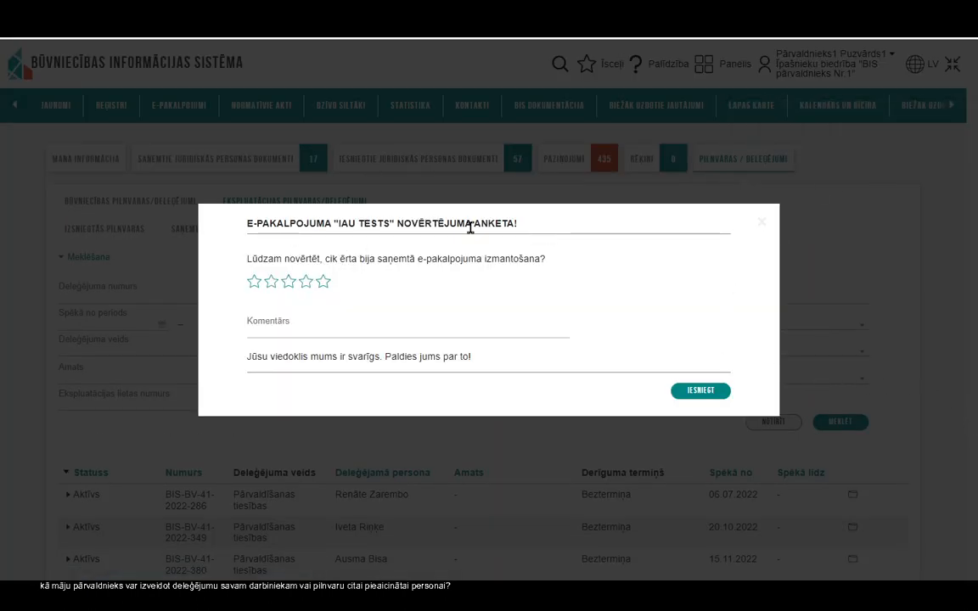
click(761, 225)
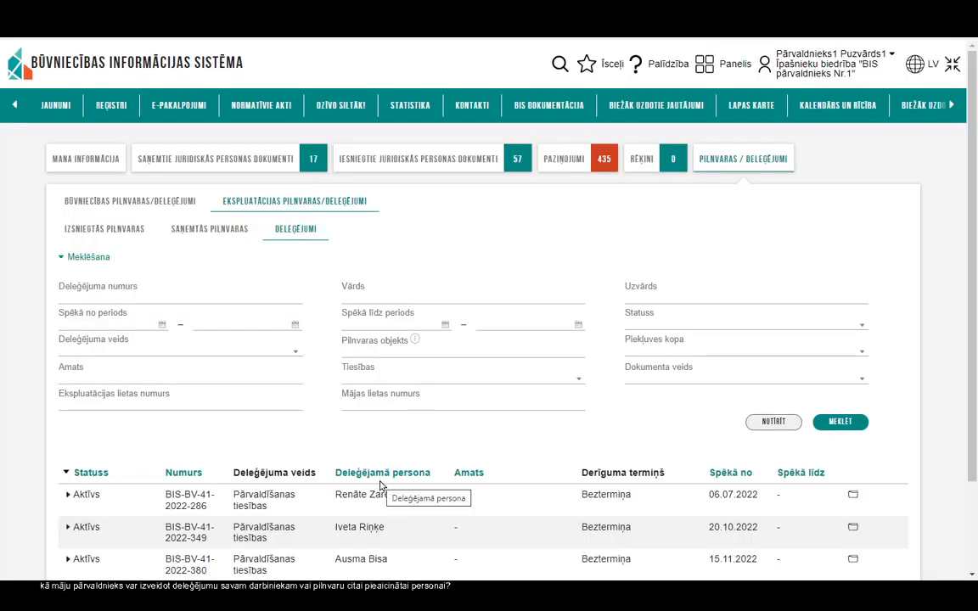
Step: Check the Deleģējumi table for the new active delegation running 28.11.2022–30.06.2023
scroll(380, 485, down, 1)
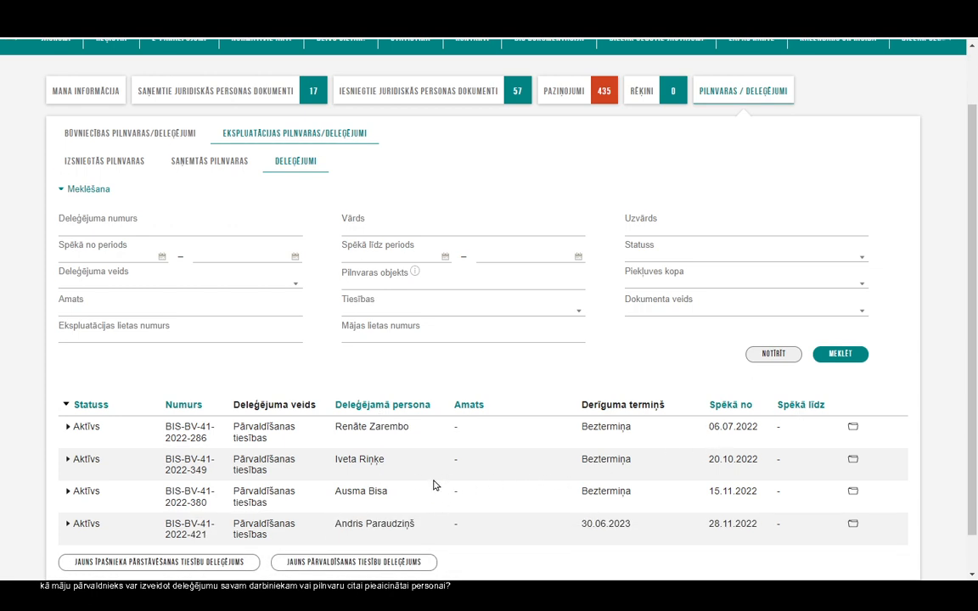
scroll(430, 491, up, 1)
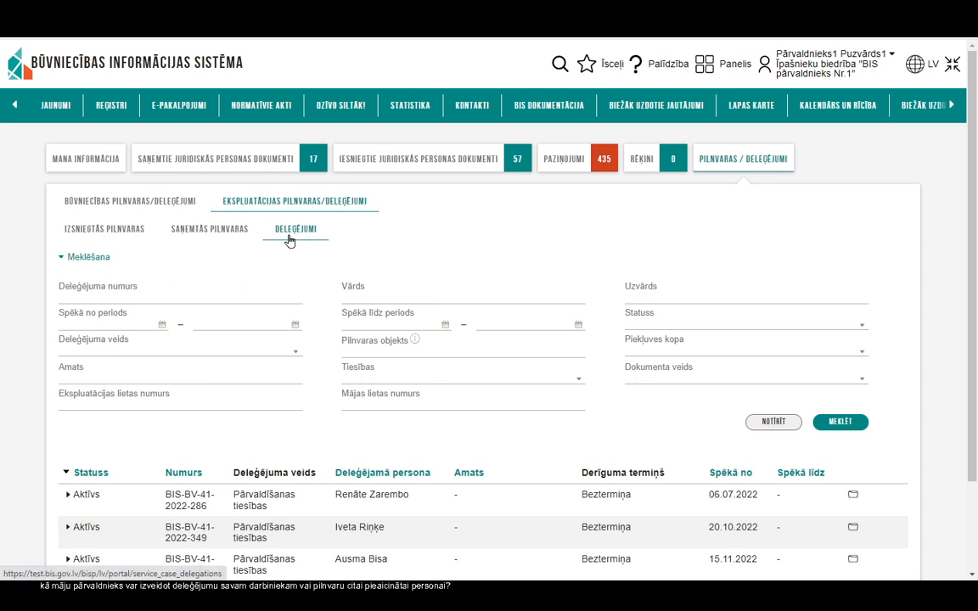
scroll(314, 276, down, 1)
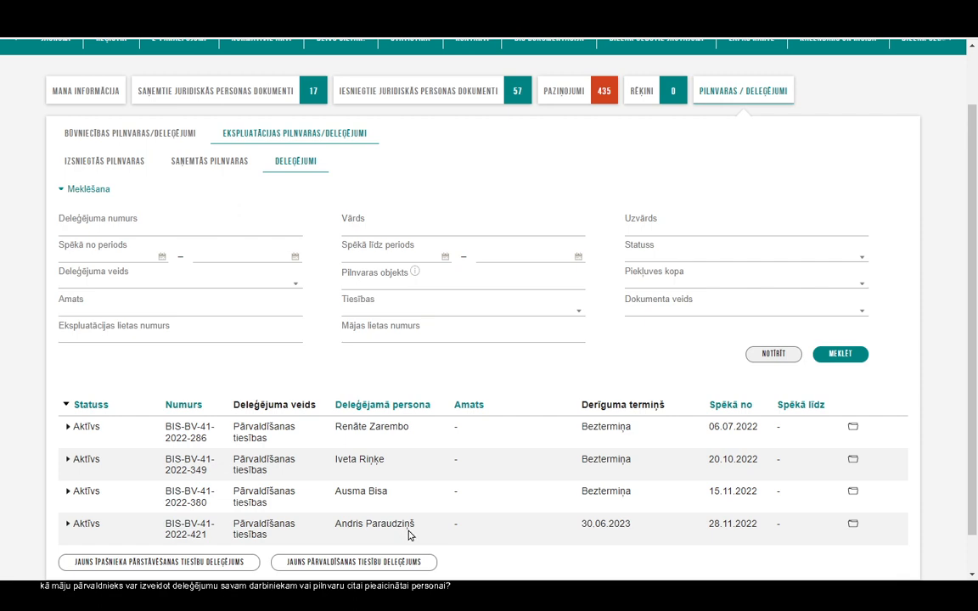
scroll(725, 399, up, 1)
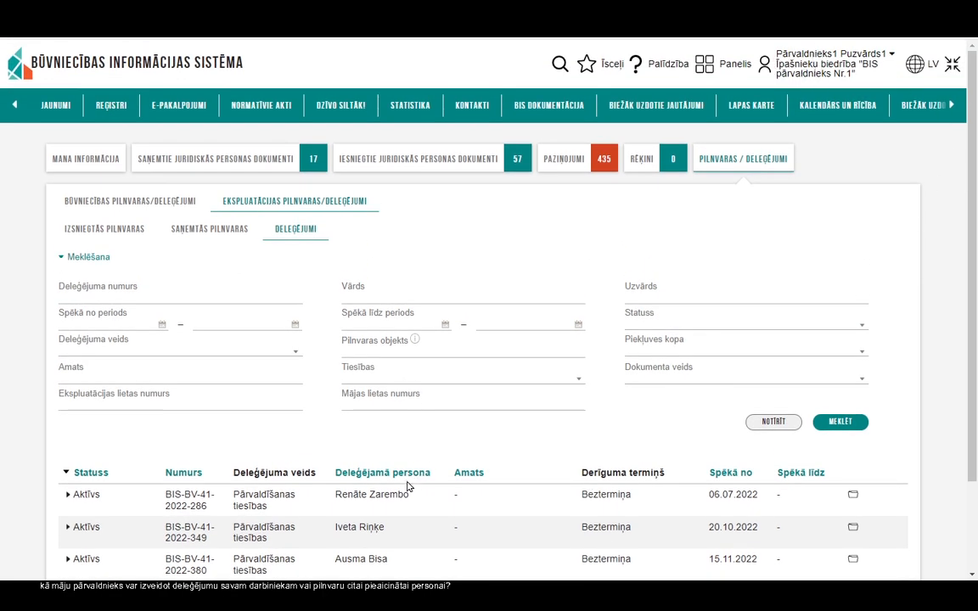
scroll(387, 495, down, 1)
scroll(387, 494, down, 1)
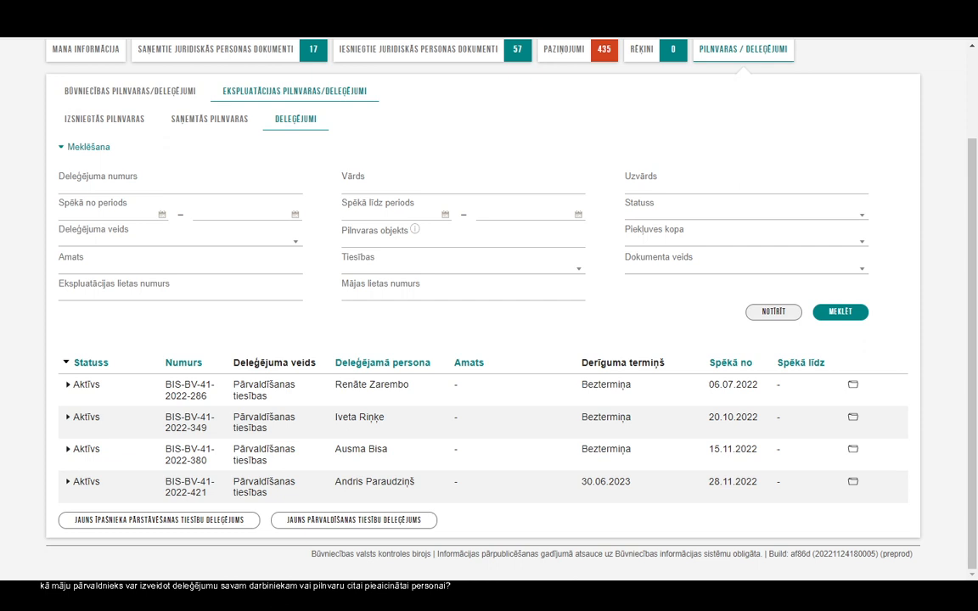
Step: Maximize the second BIS window and act as the BIS pārvaldnieks Nr.1 association
drag(0, 102, 353, 43)
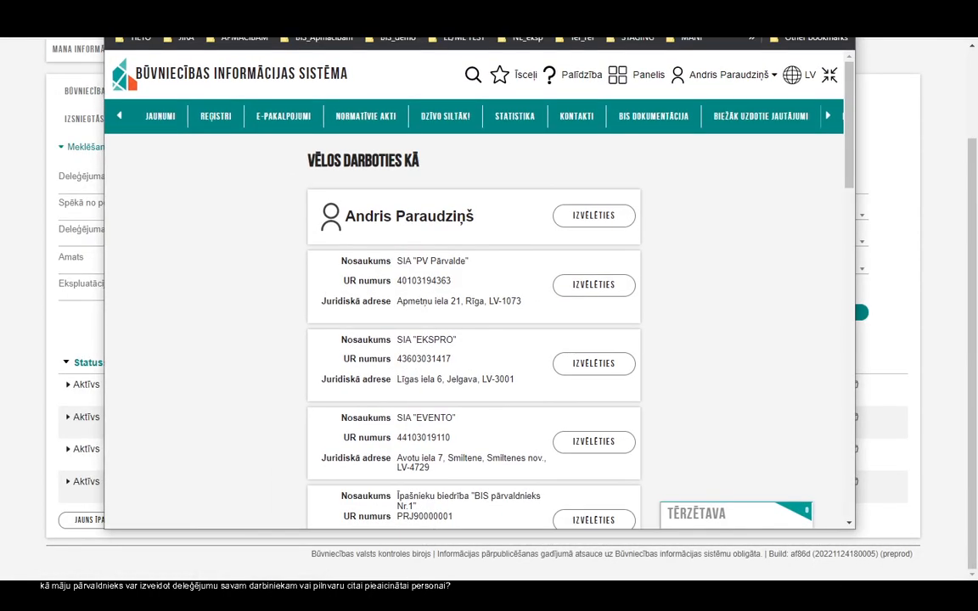
double_click(353, 39)
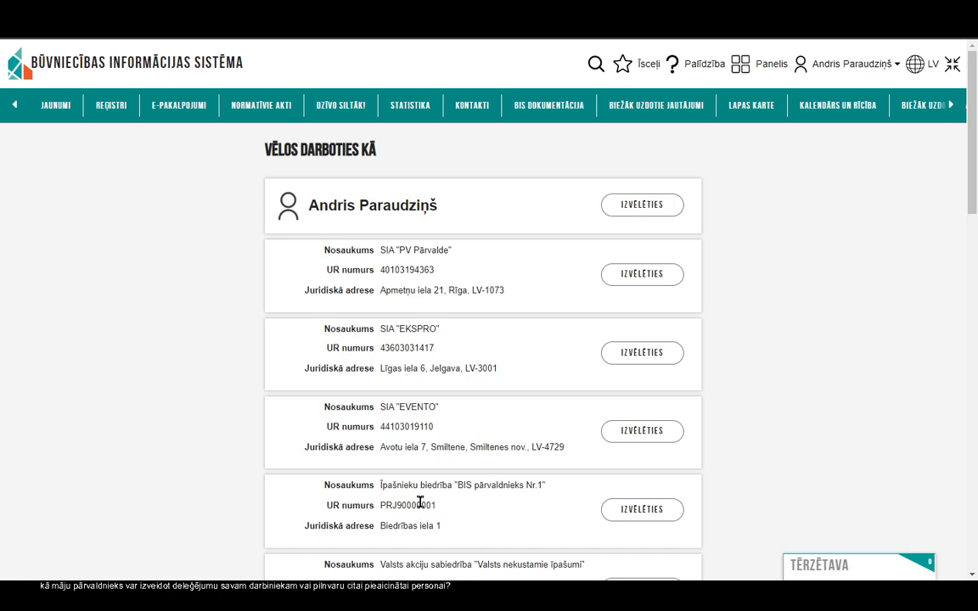
click(642, 521)
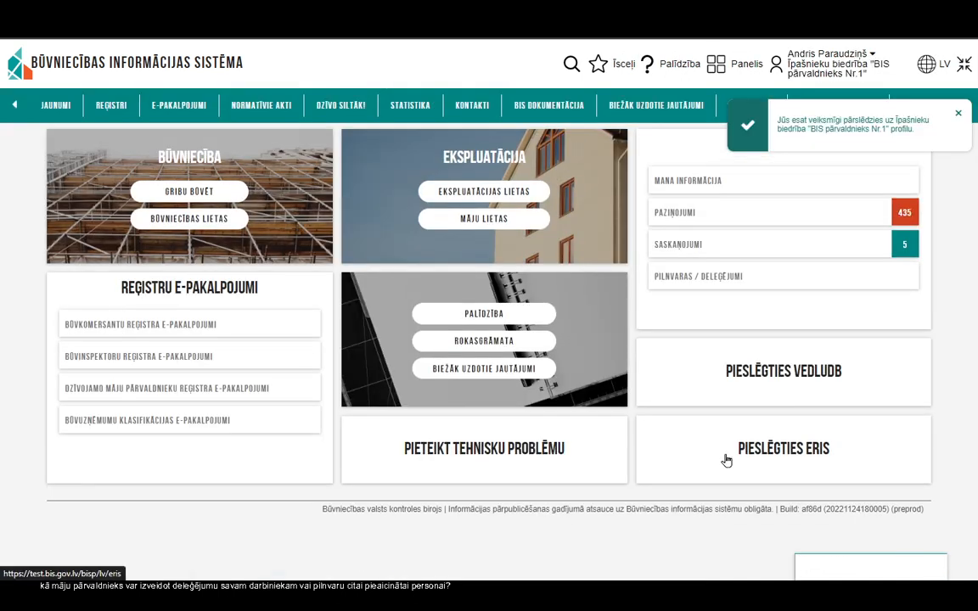
click(959, 115)
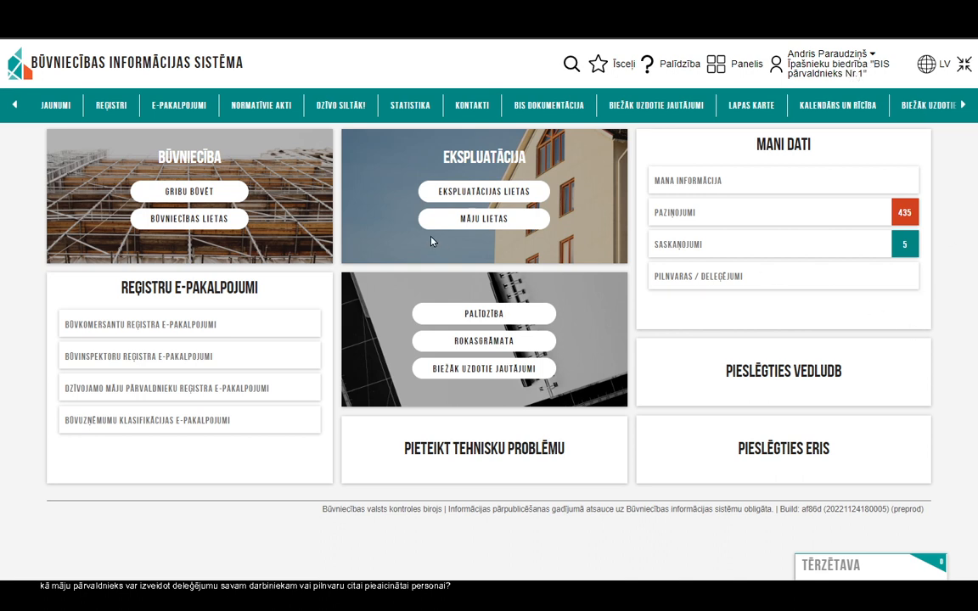
Step: Open Ekspluatācijas pilnvaras/deleģējumi → Deleģējumi and review the four active management-rights delegations
click(722, 284)
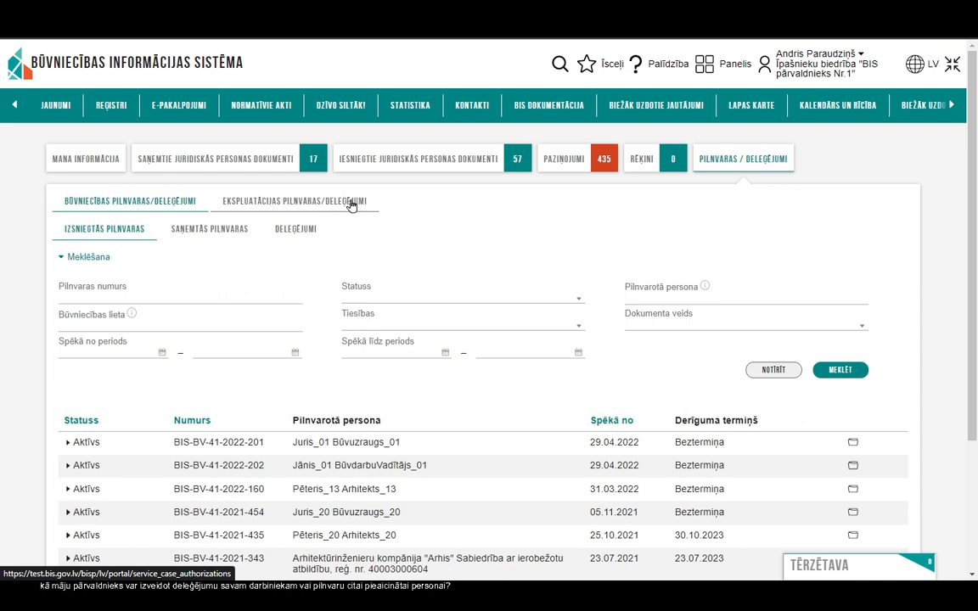
click(351, 204)
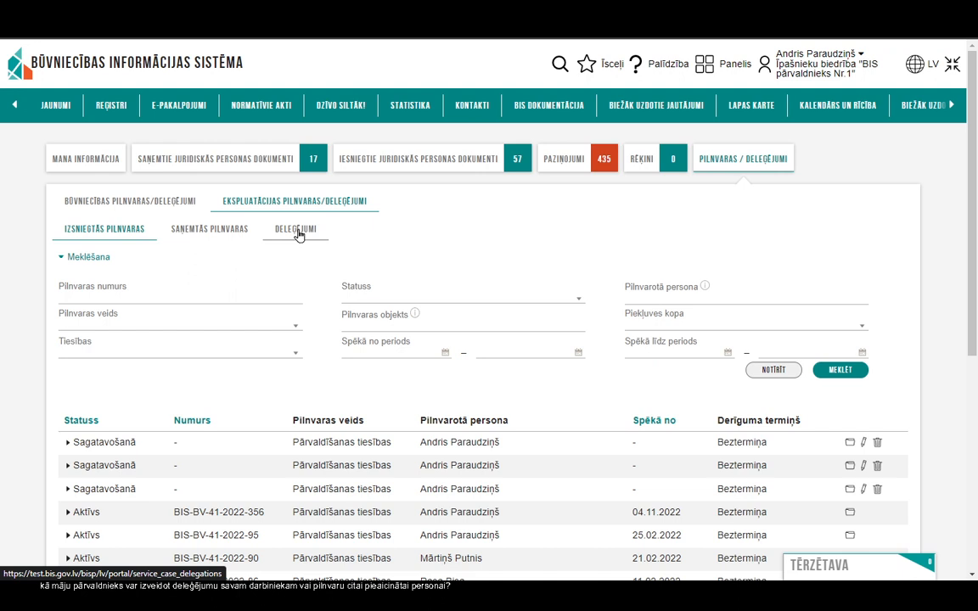
click(297, 234)
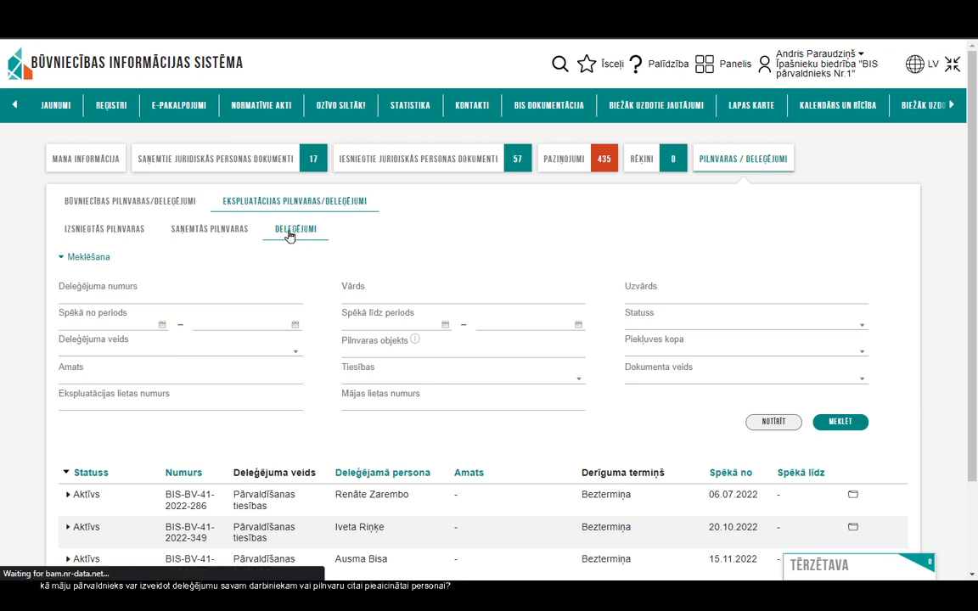
scroll(296, 246, down, 1)
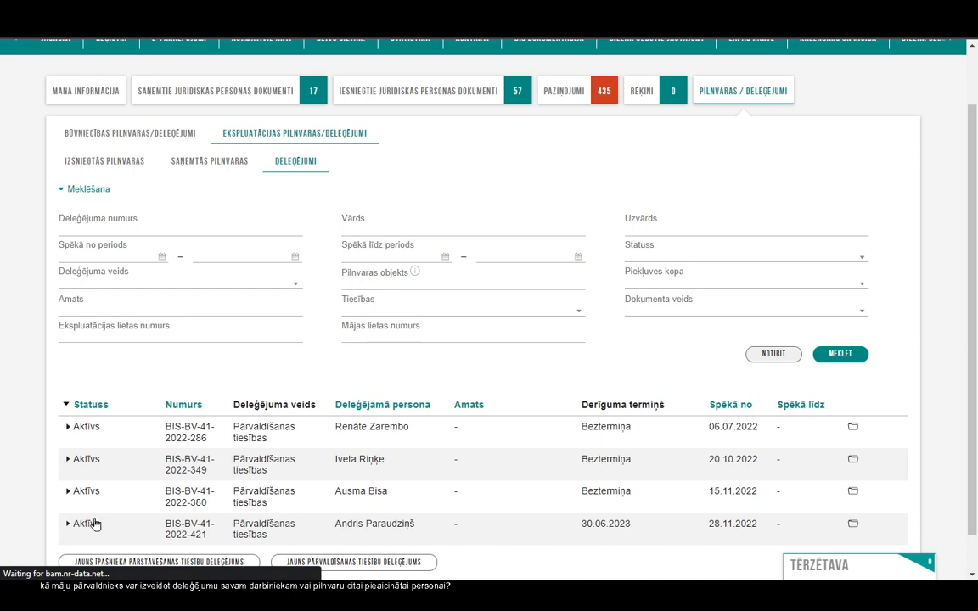
scroll(89, 523, up, 1)
scroll(456, 478, down, 1)
scroll(332, 515, up, 1)
scroll(191, 511, down, 2)
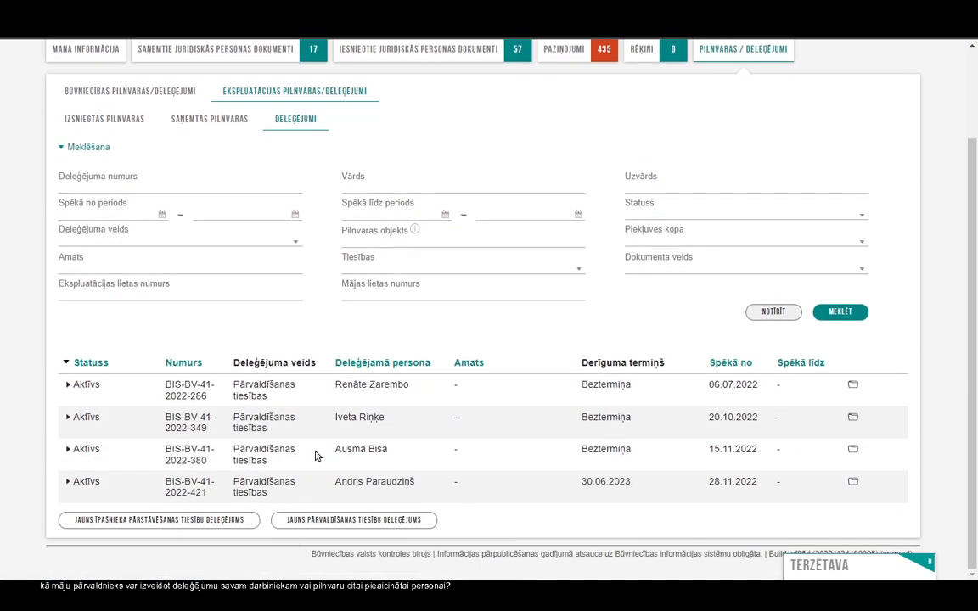
scroll(293, 234, up, 2)
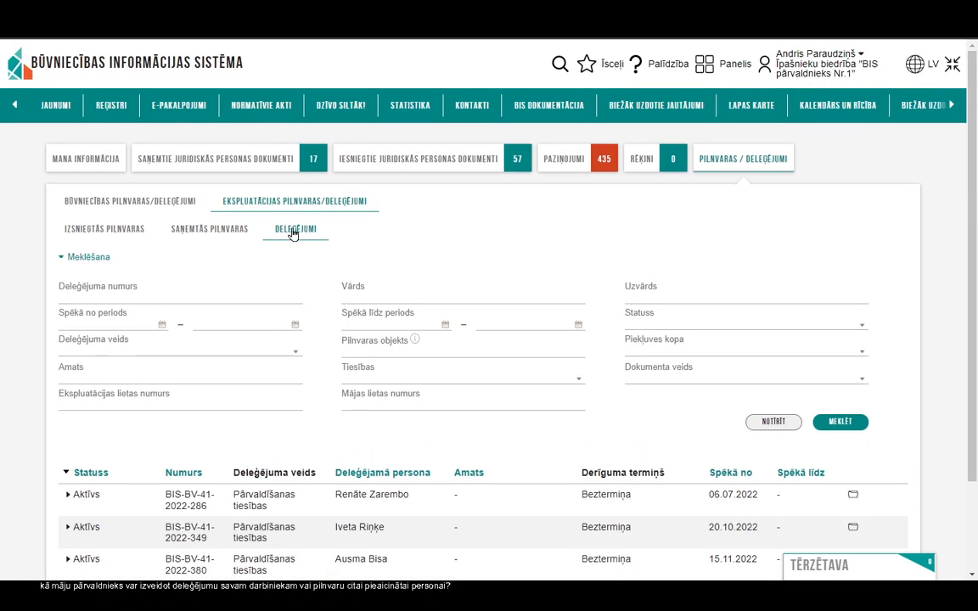
click(706, 68)
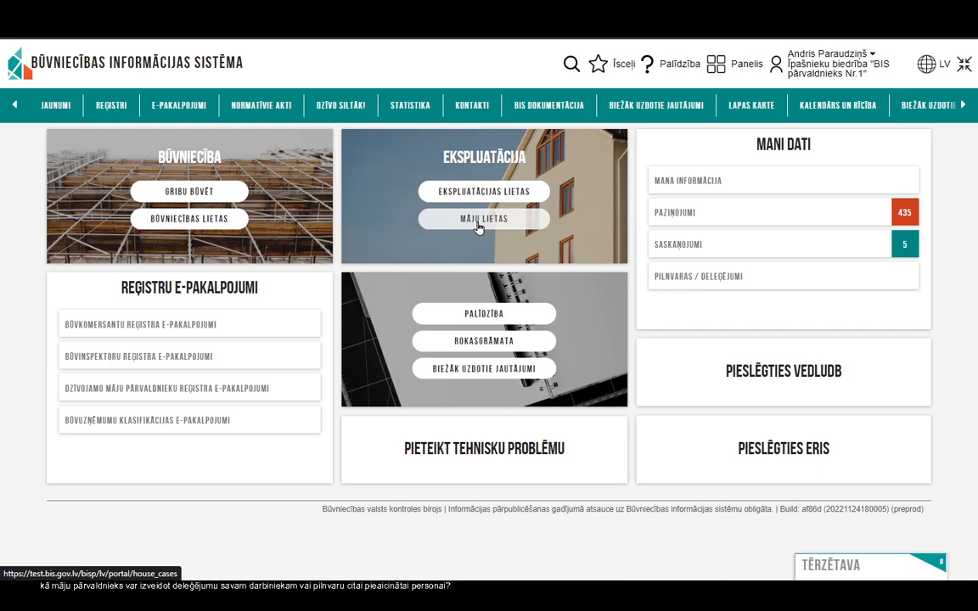
click(478, 225)
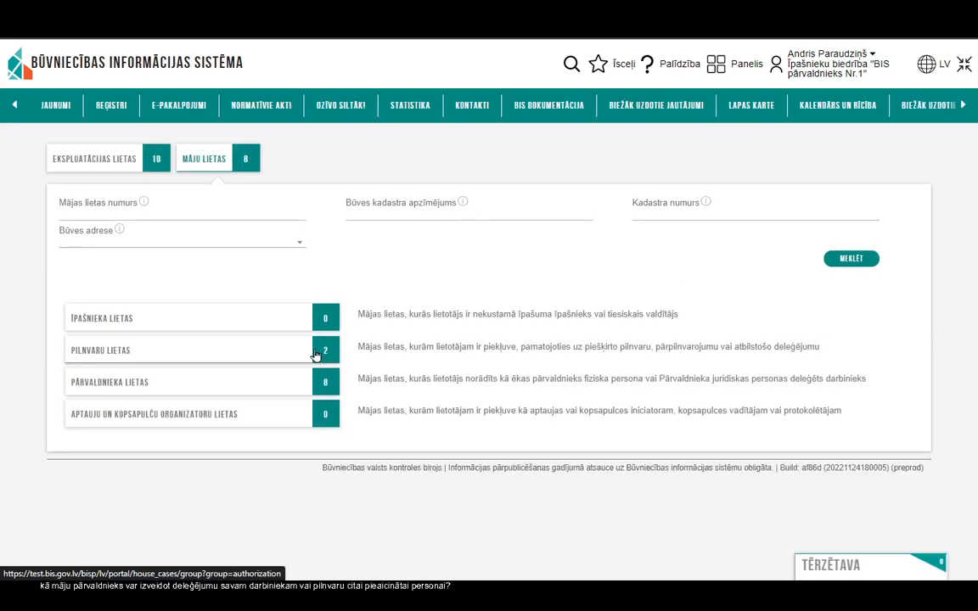
click(163, 355)
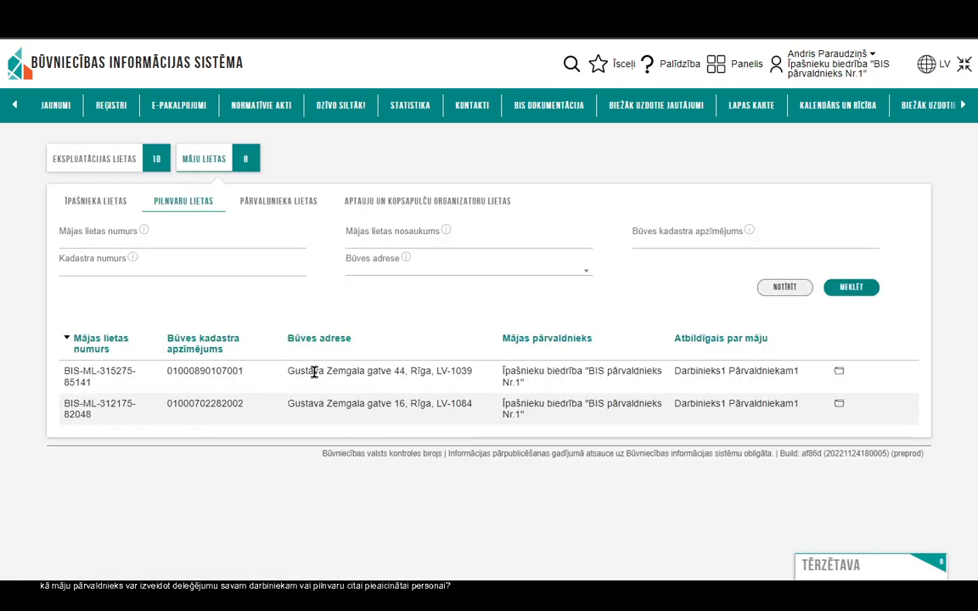
click(838, 407)
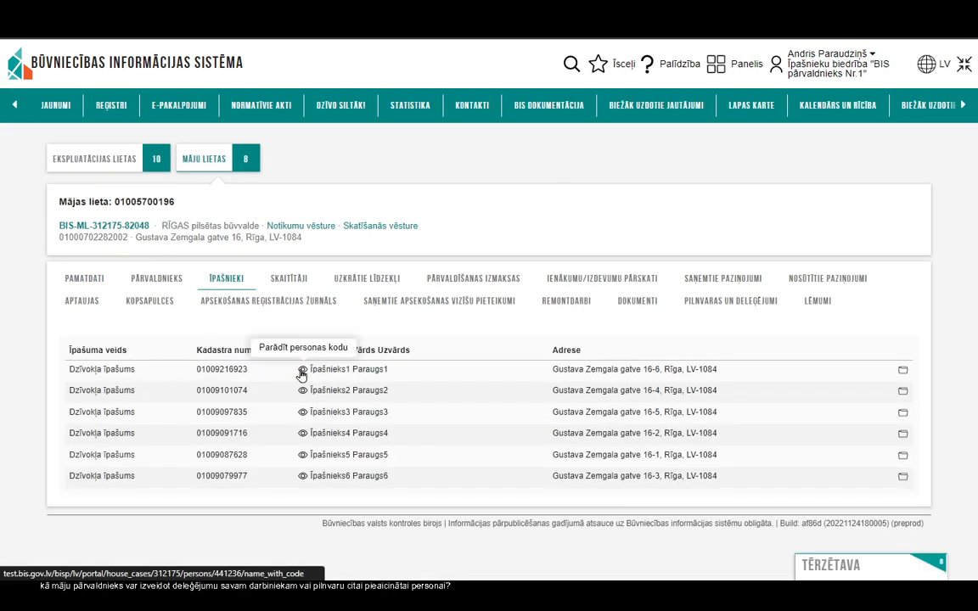
Step: Check the first owner's contact details, then show the house's meters (Skaitītāji)
click(903, 376)
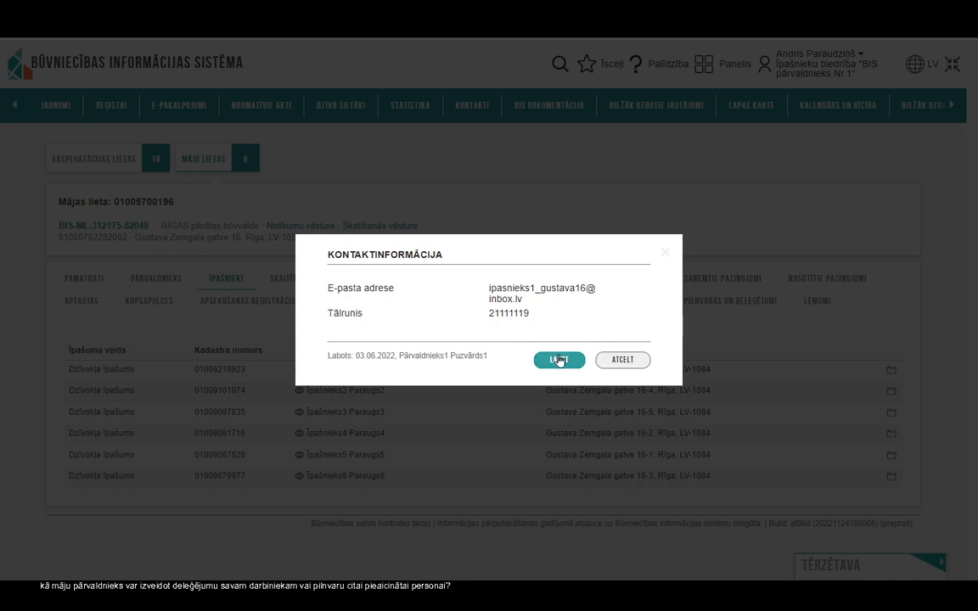
click(664, 256)
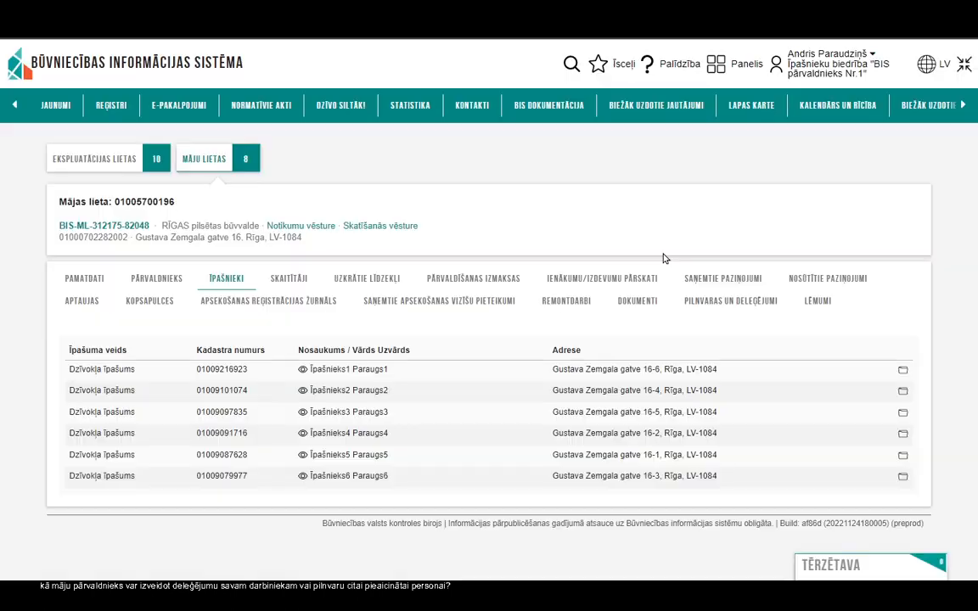
click(285, 278)
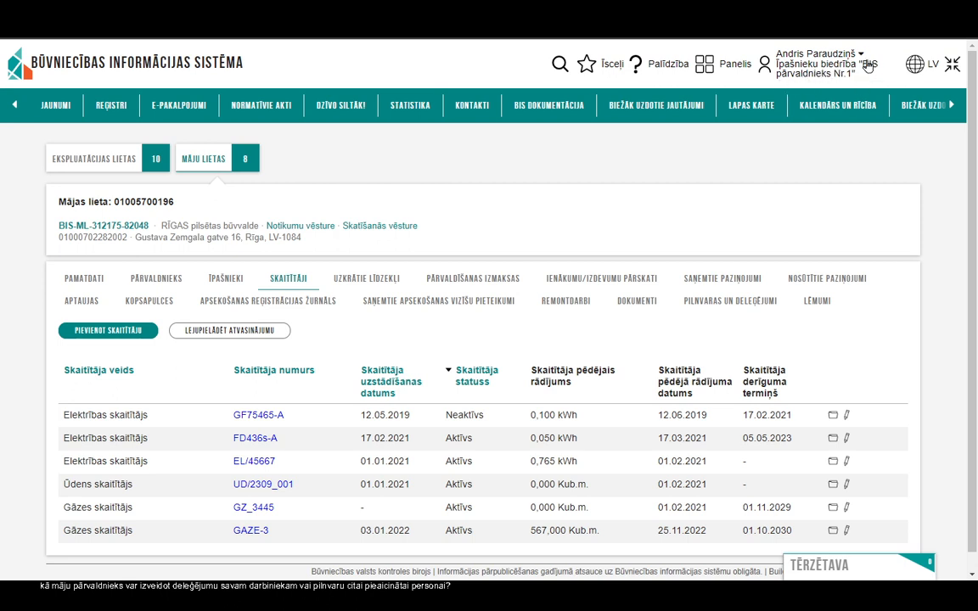
Step: Switch to the private-person profile past the access-denied error and open the house cases list
click(863, 63)
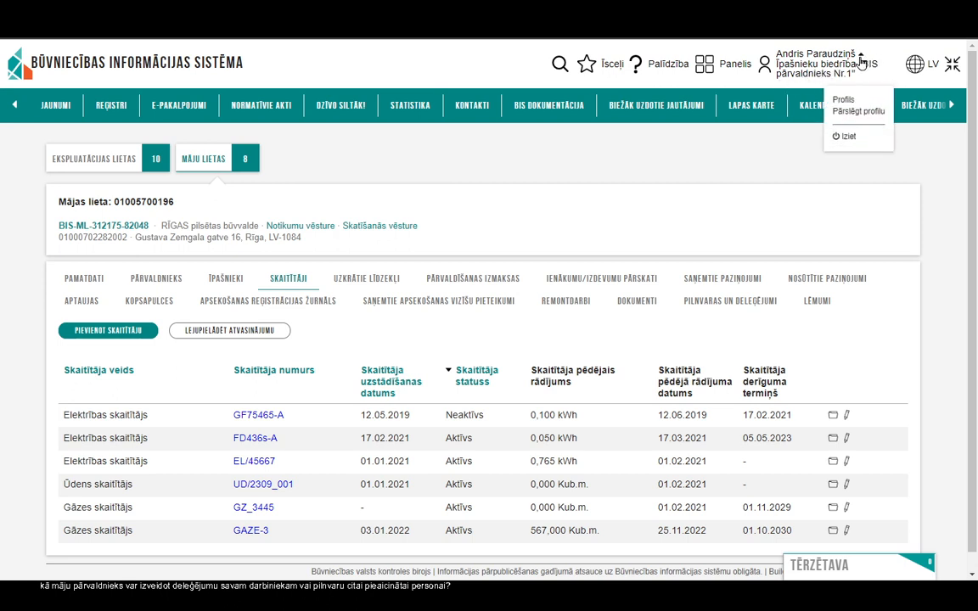
click(860, 112)
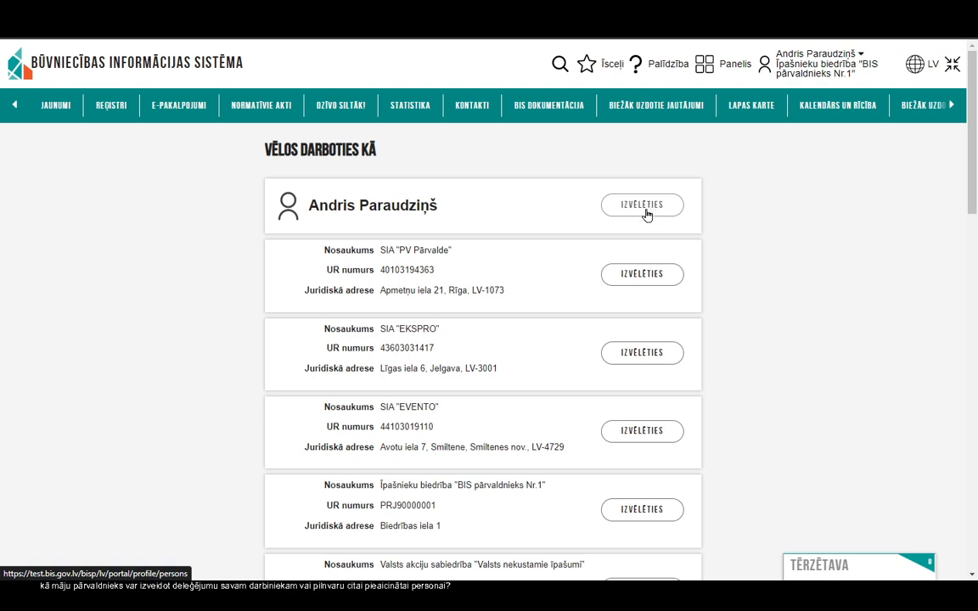
click(645, 212)
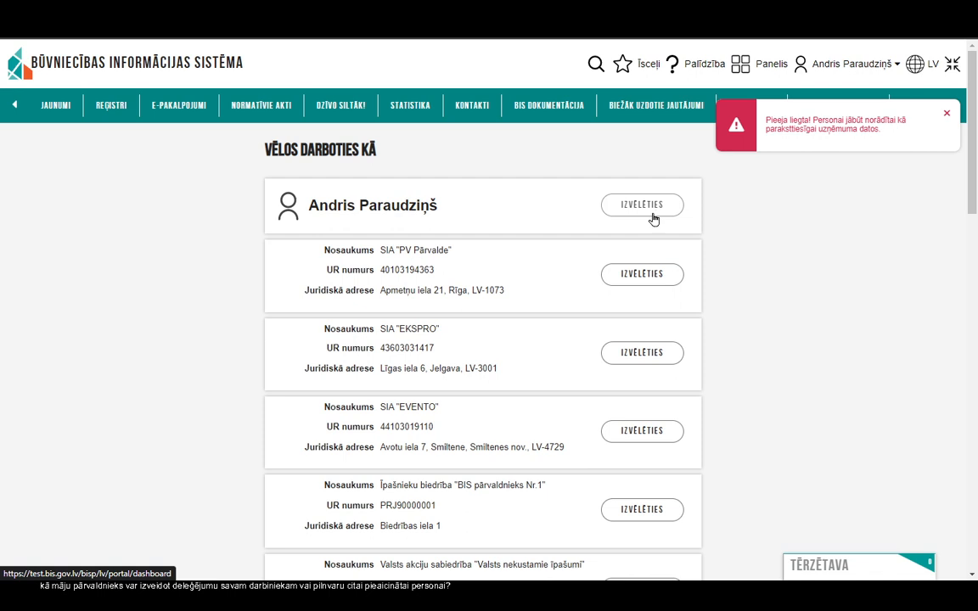
click(948, 113)
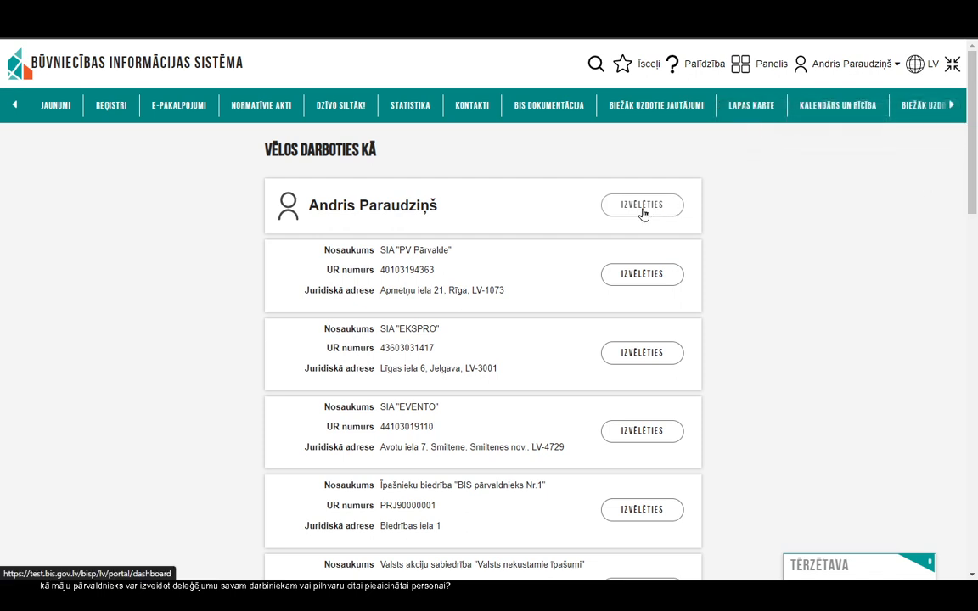
click(645, 212)
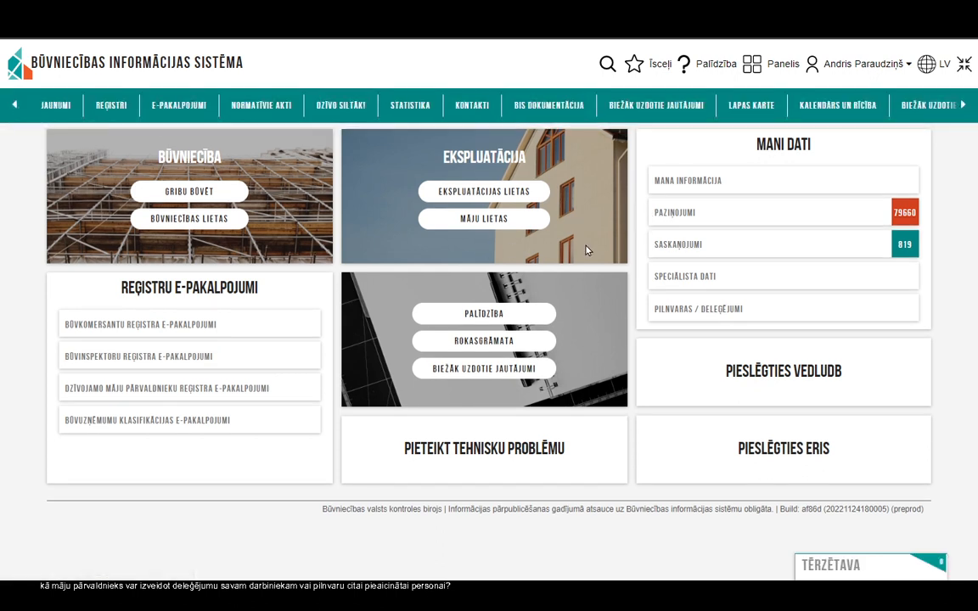
click(466, 217)
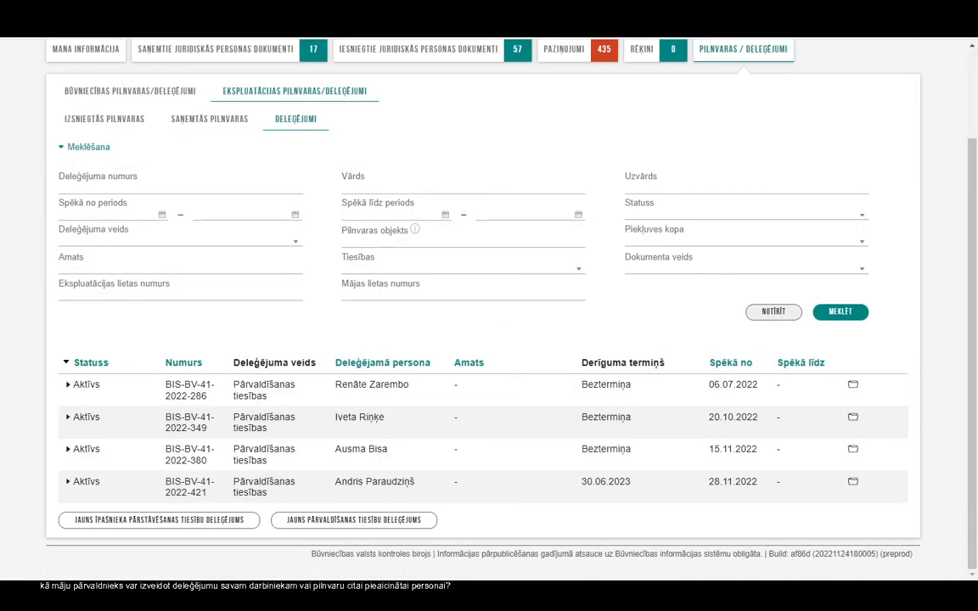
Step: Go to Pilnvaras / Deleģējumi and show the issued operation-case authorizations (Ekspluatācijas pilnvaras/deleģējumi)
scroll(666, 238, up, 3)
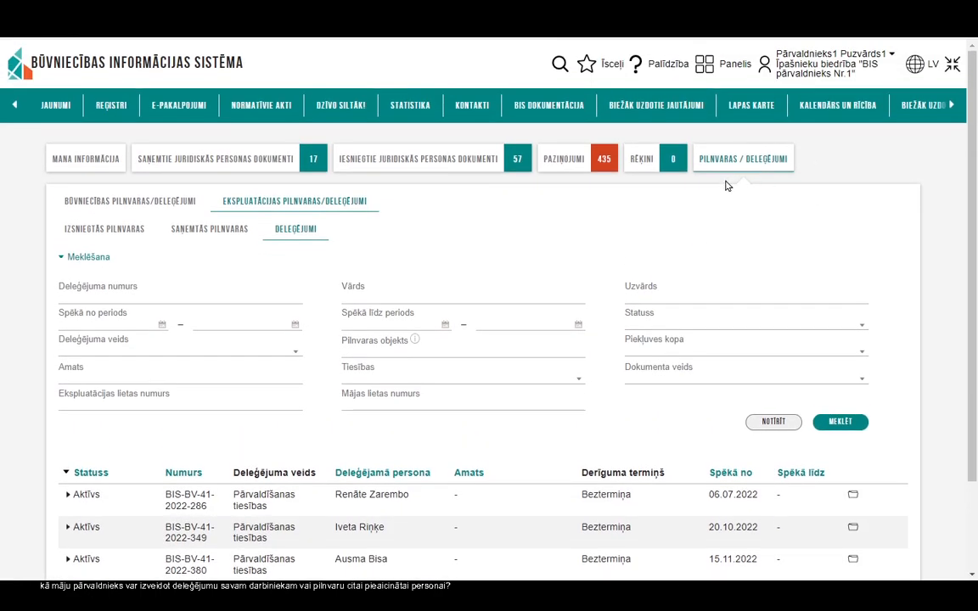
click(703, 69)
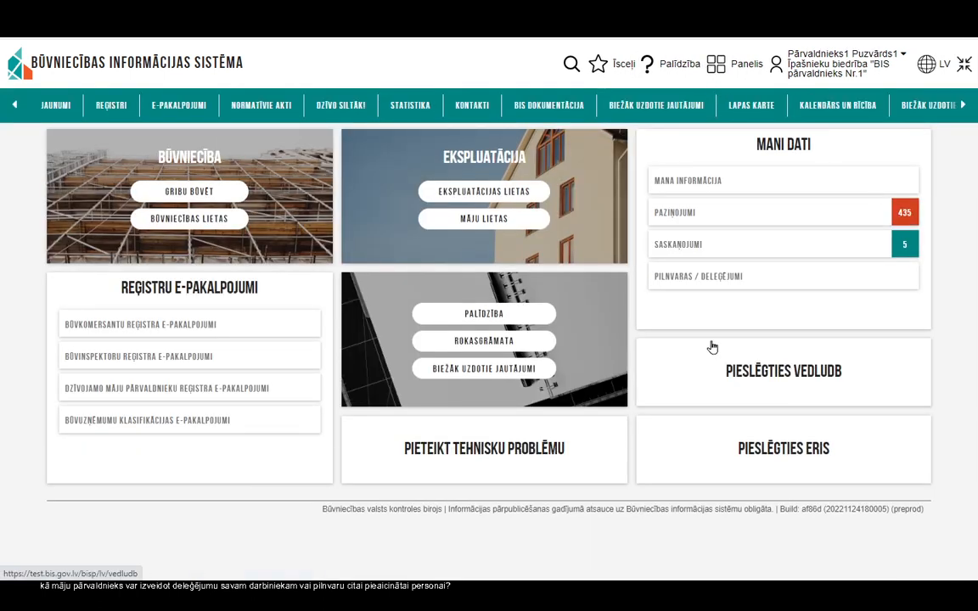
click(705, 287)
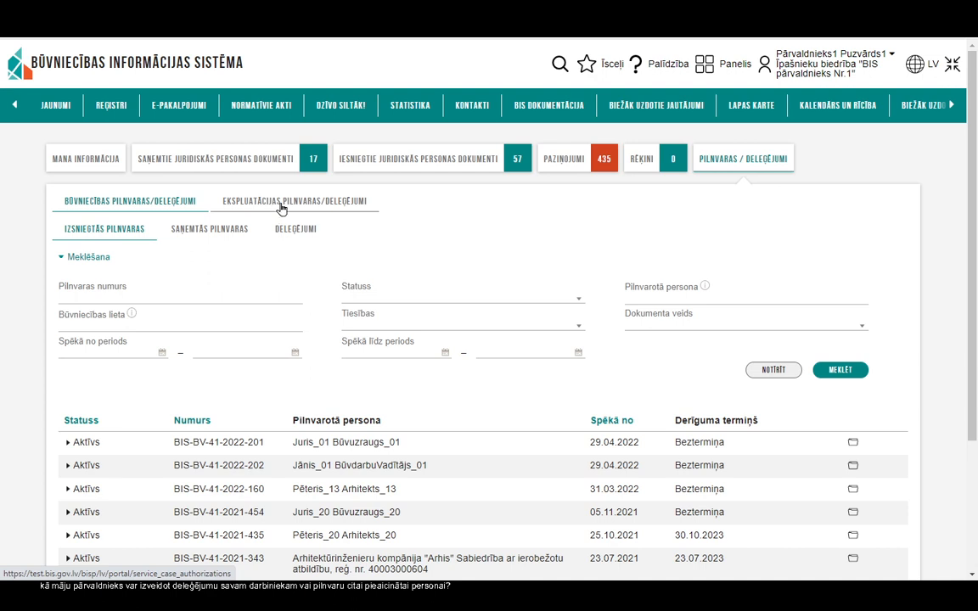
click(282, 209)
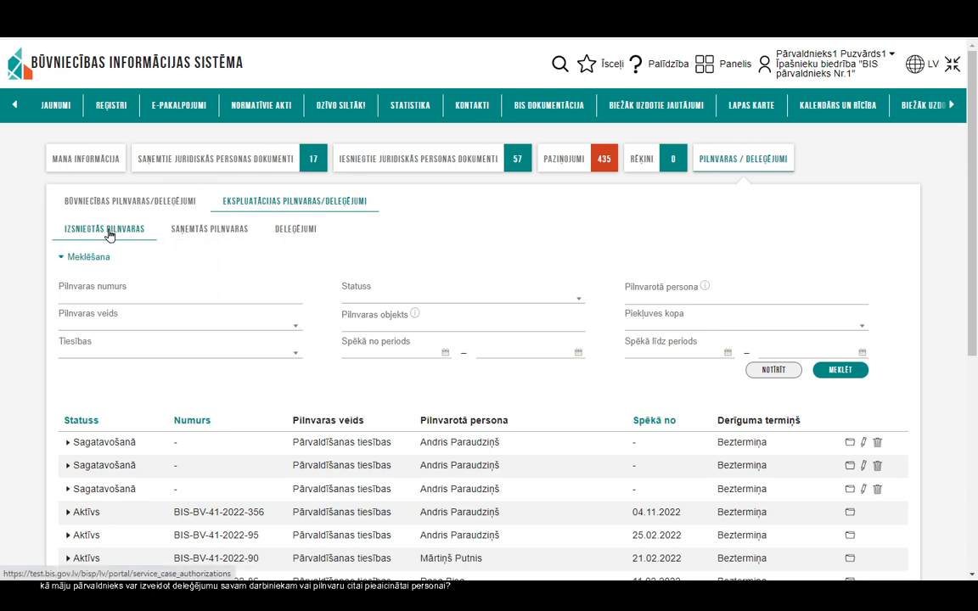
Step: At the bottom of the issued list, start a Jauna pārvaldīšanas tiesību pilnvara
scroll(218, 375, down, 2)
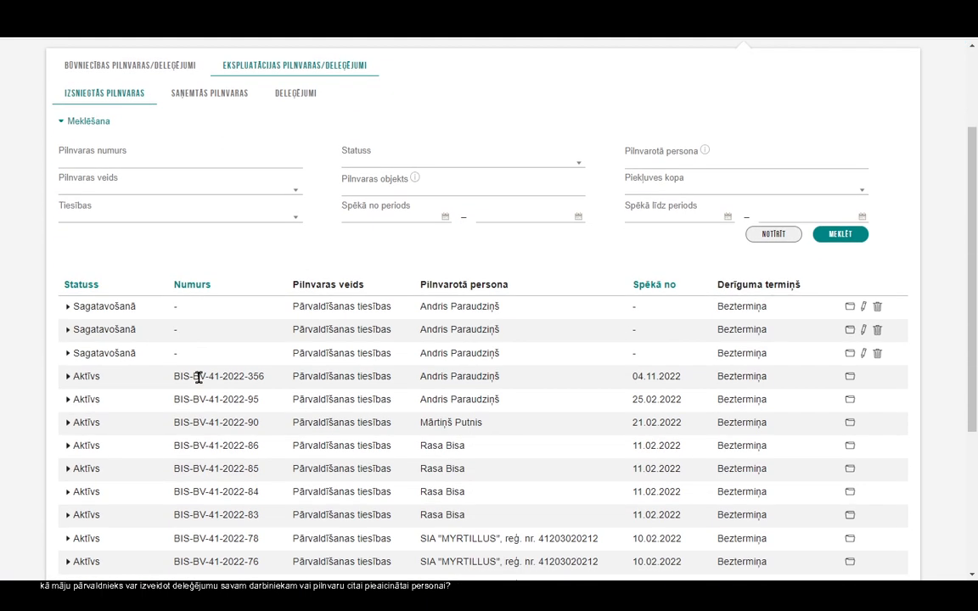
scroll(264, 382, down, 3)
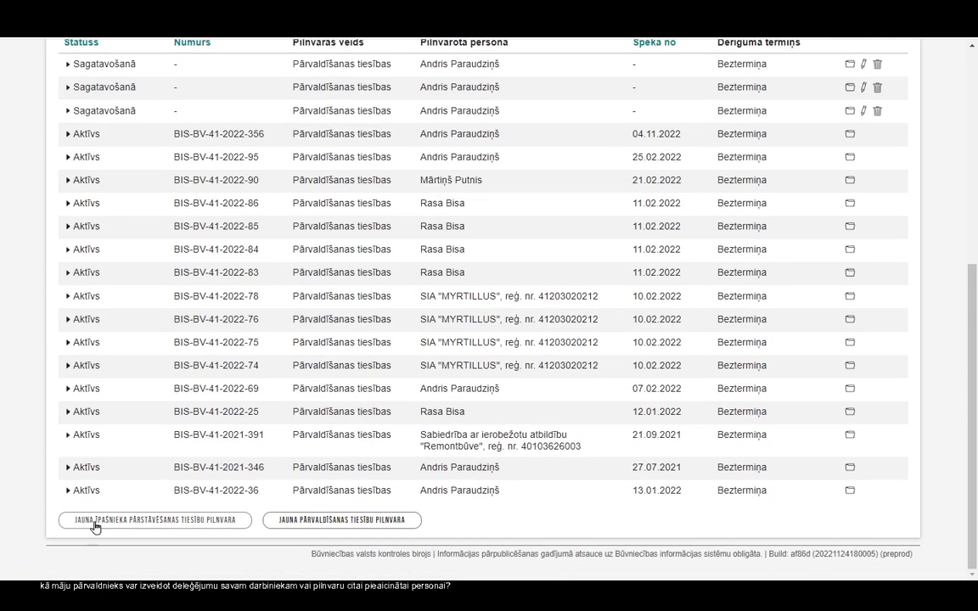
click(330, 527)
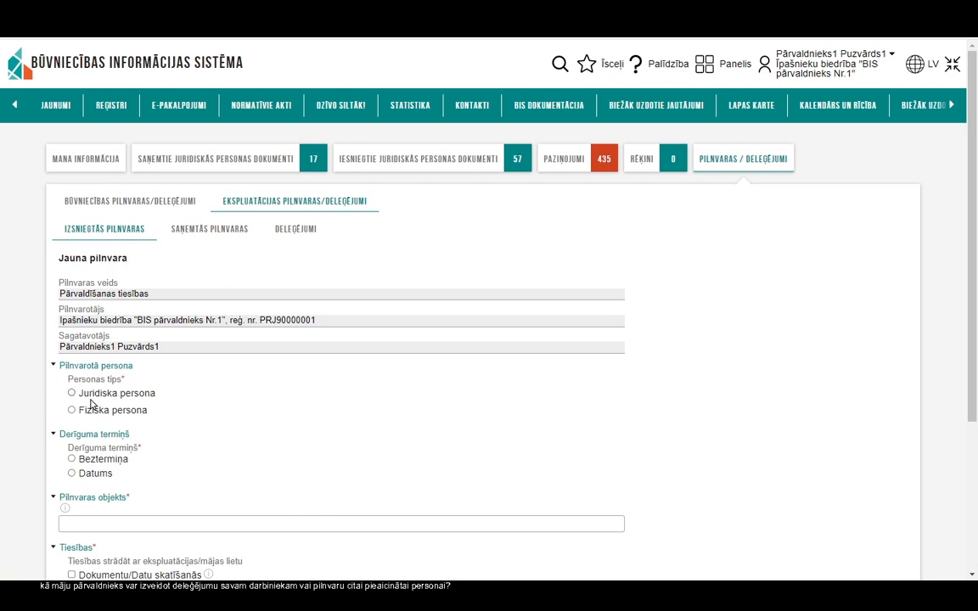
click(72, 394)
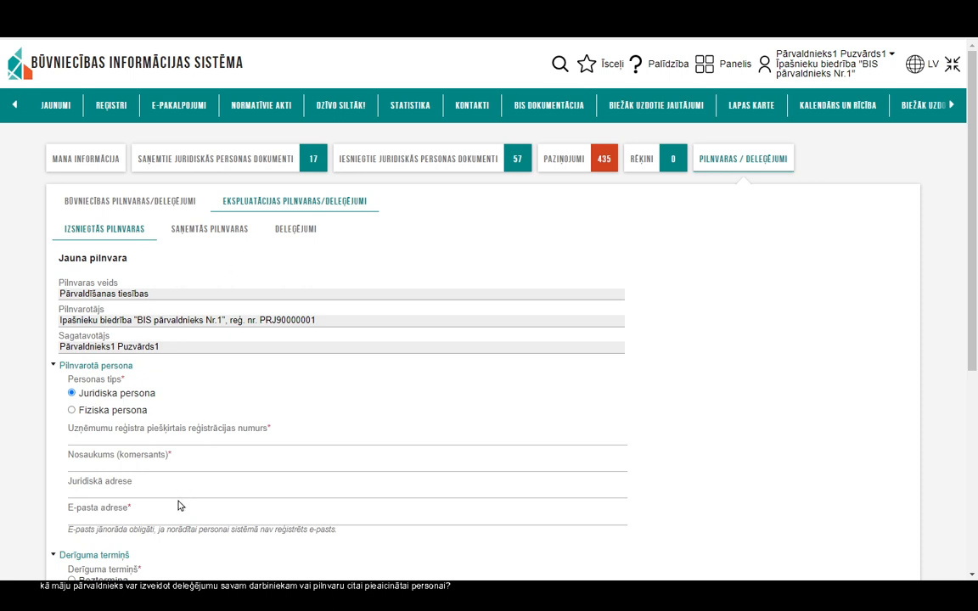
click(127, 436)
click(747, 436)
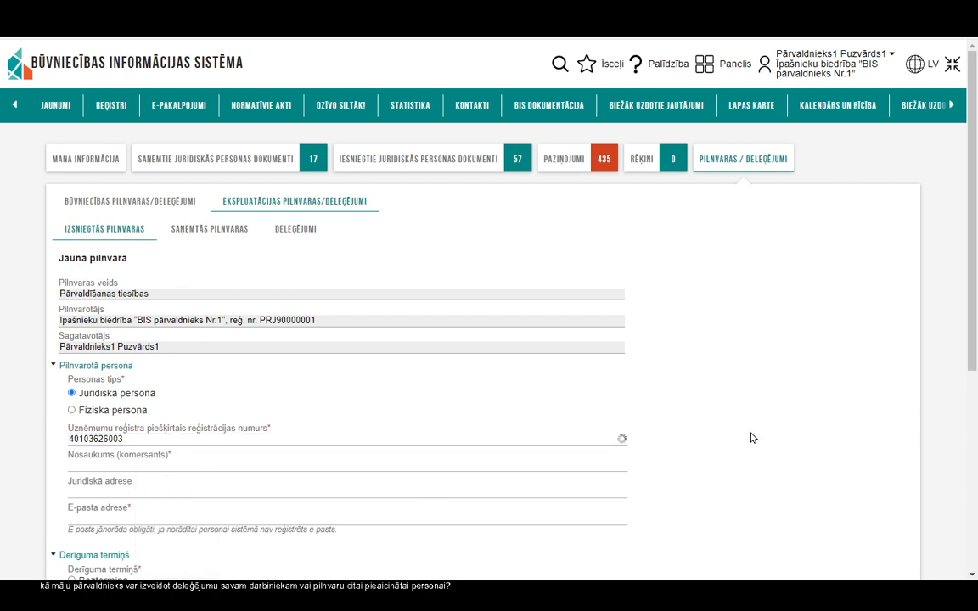
Step: Limit the authorization's validity to end on 31.12.2022
scroll(683, 397, down, 1)
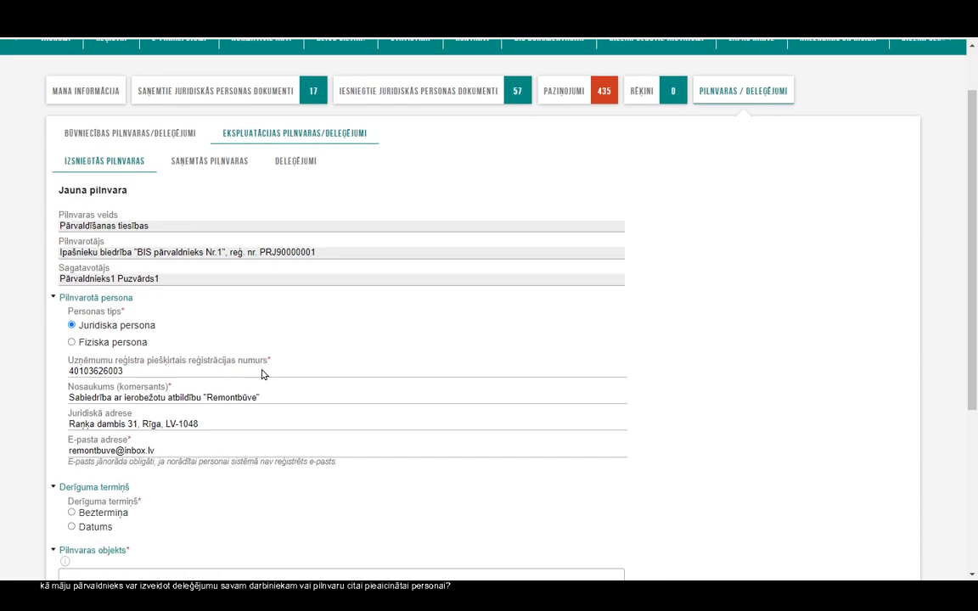
scroll(89, 471, down, 2)
click(84, 394)
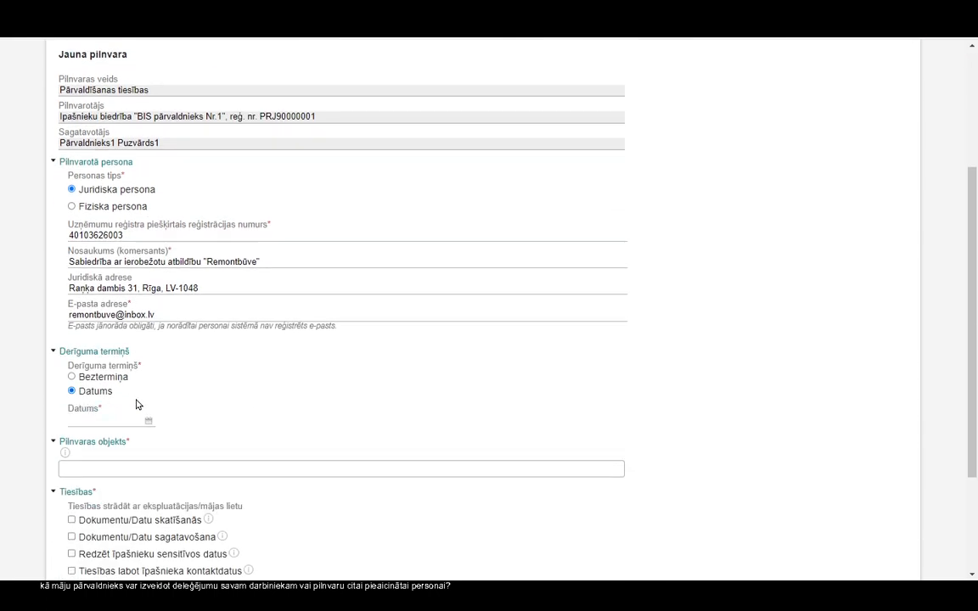
click(144, 421)
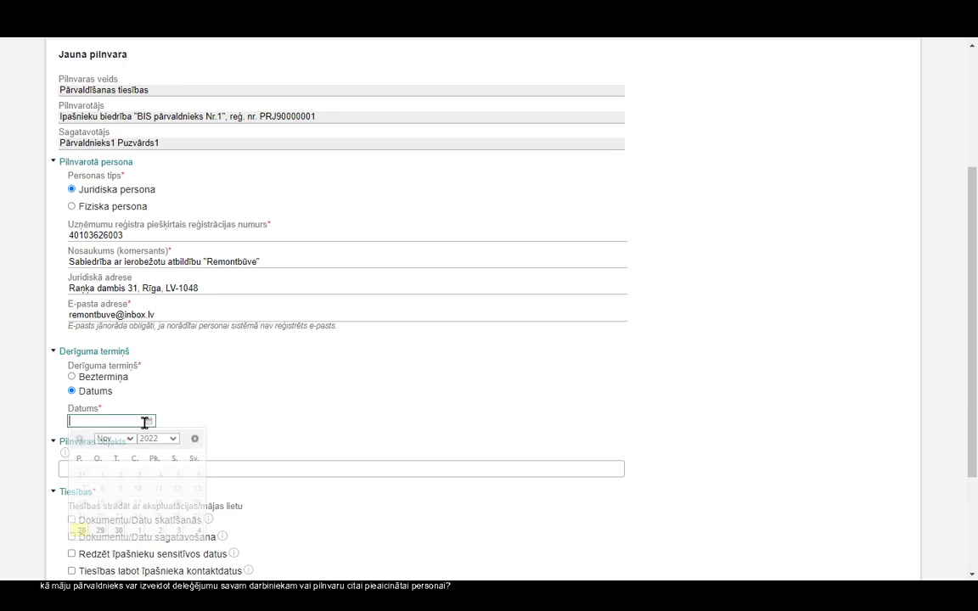
click(194, 438)
click(175, 531)
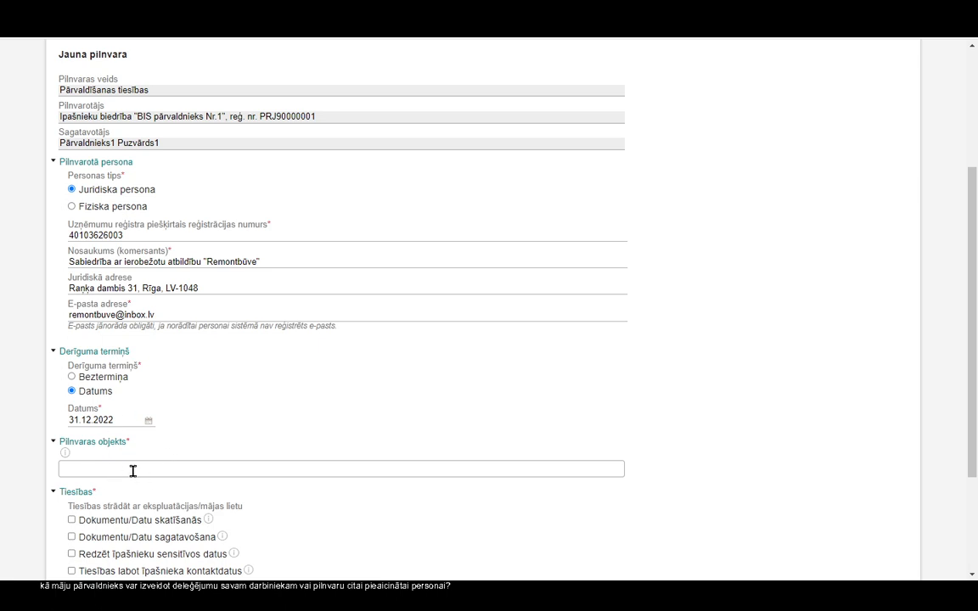
click(130, 465)
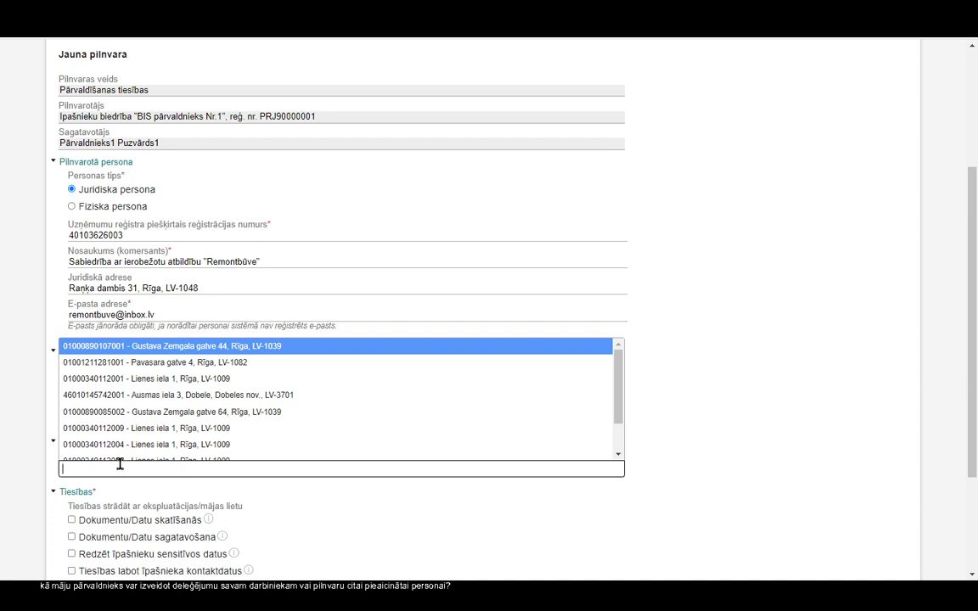
click(259, 347)
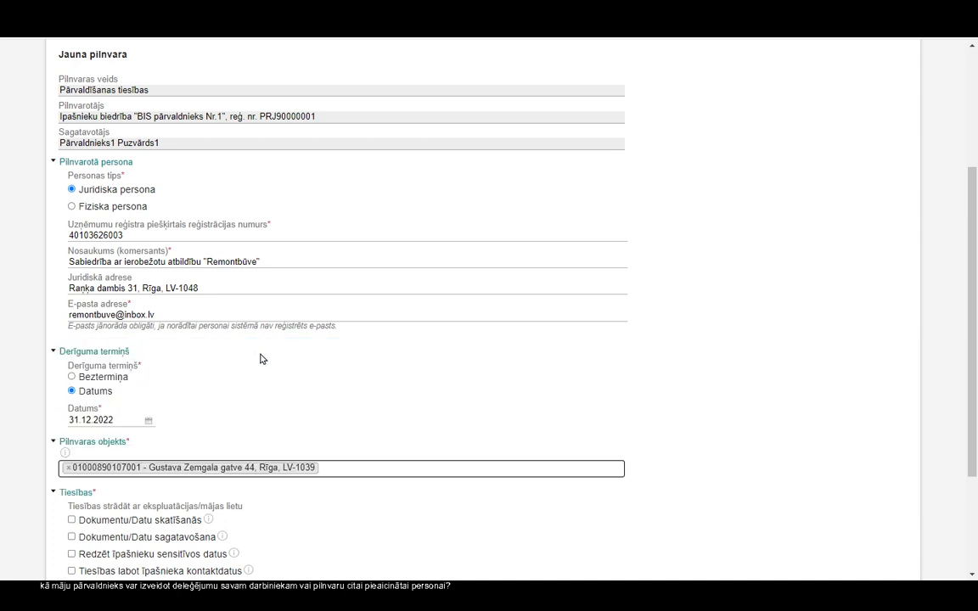
scroll(338, 369, down, 3)
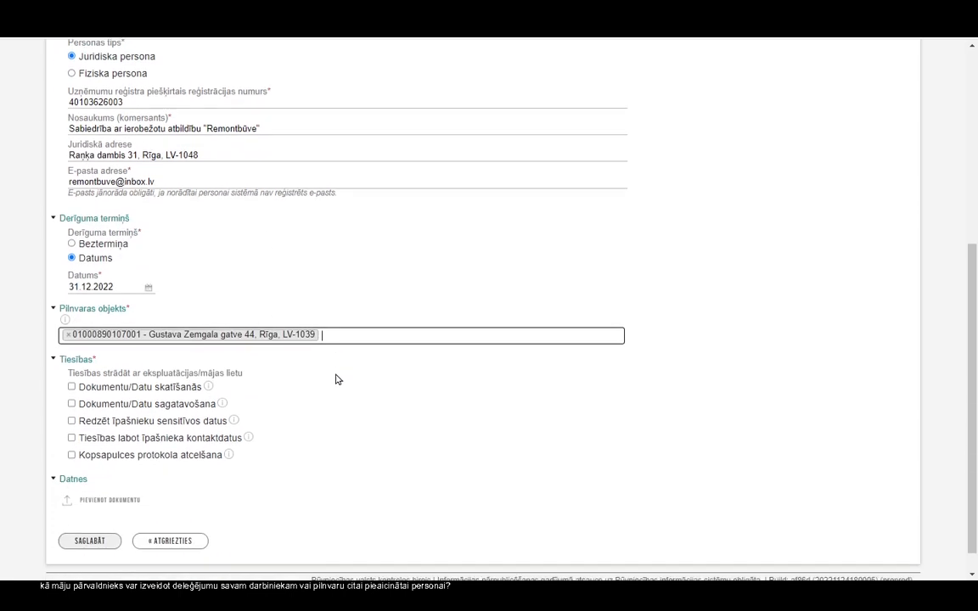
Step: Tick document viewing, document preparation and owner contact-editing rights, leaving sensitive-data viewing unticked
click(71, 385)
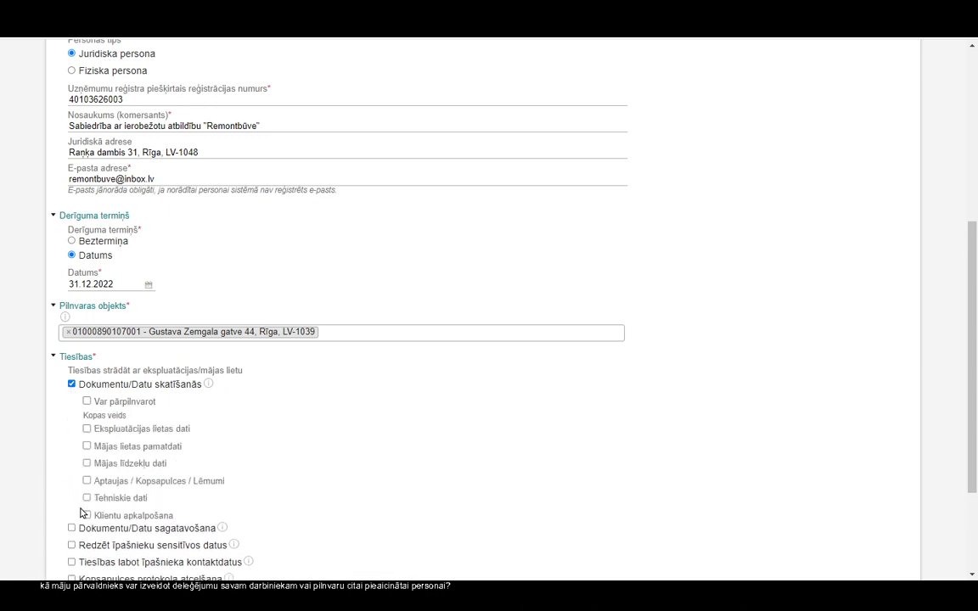
scroll(78, 543, down, 3)
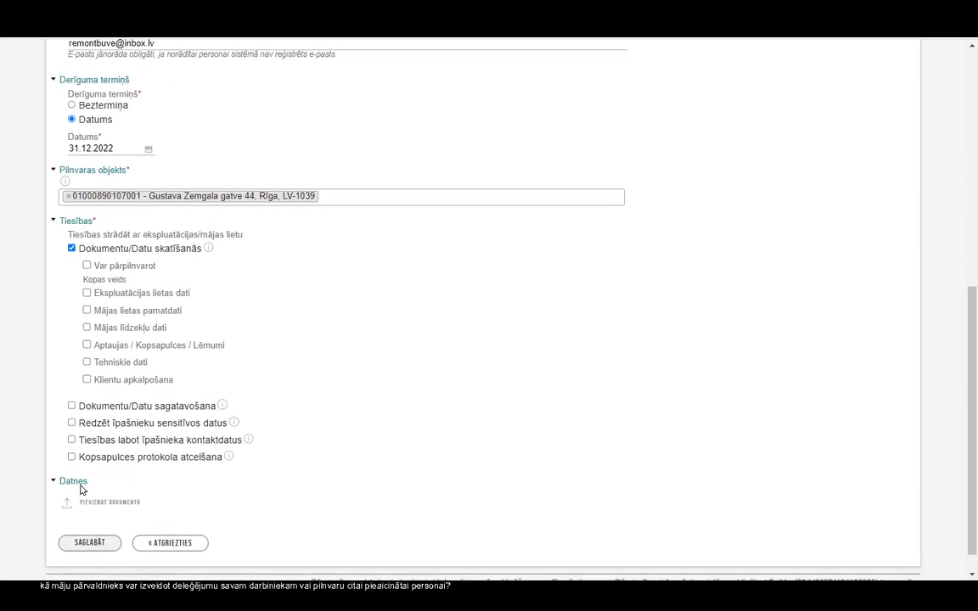
click(72, 406)
scroll(220, 443, down, 2)
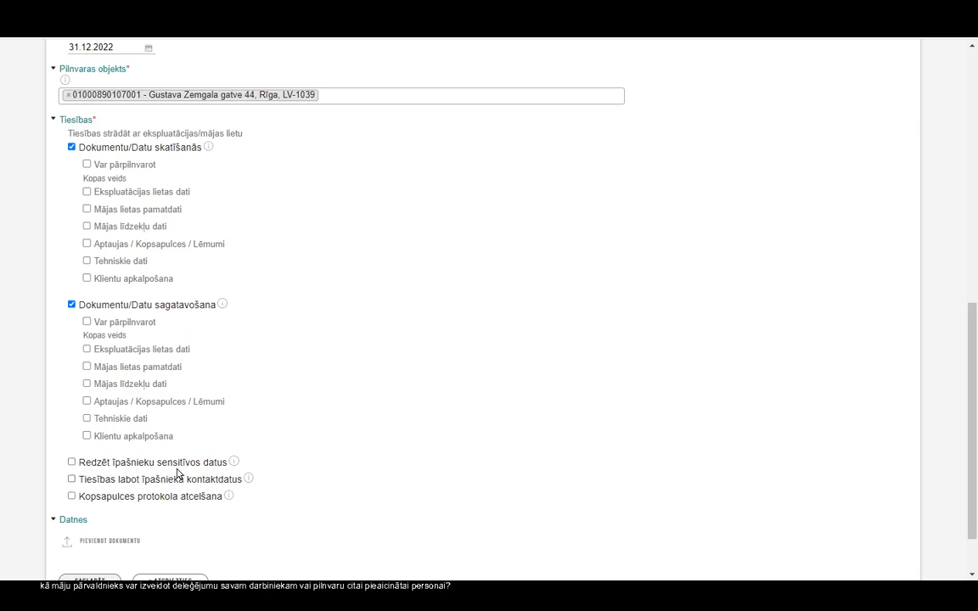
click(72, 463)
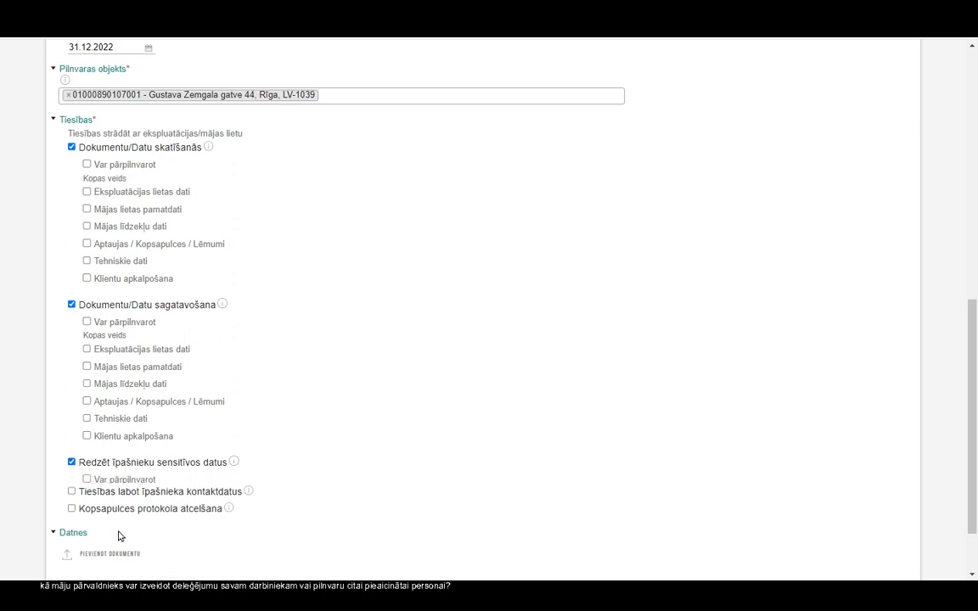
click(72, 500)
click(71, 463)
scroll(371, 460, down, 3)
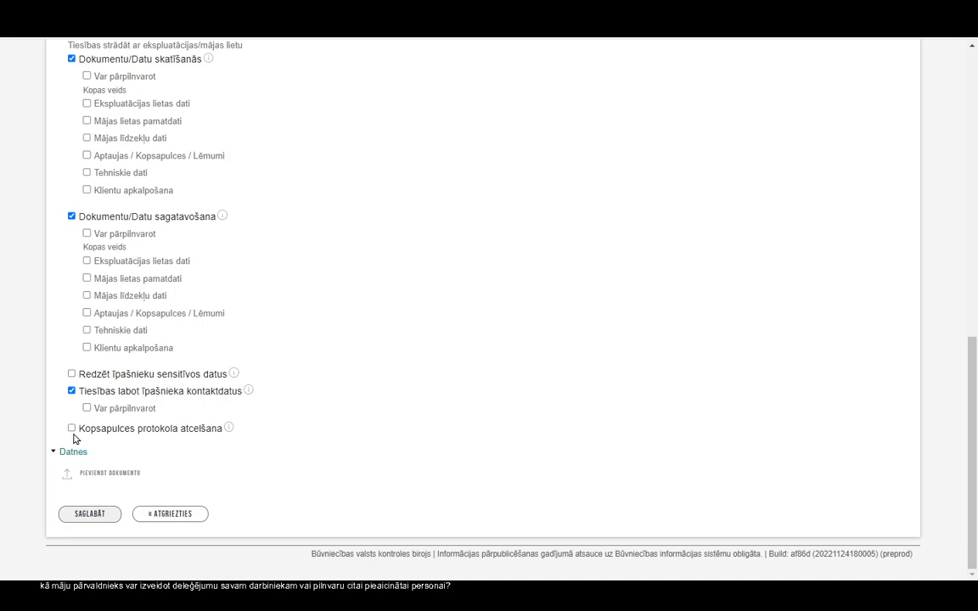
scroll(497, 451, up, 6)
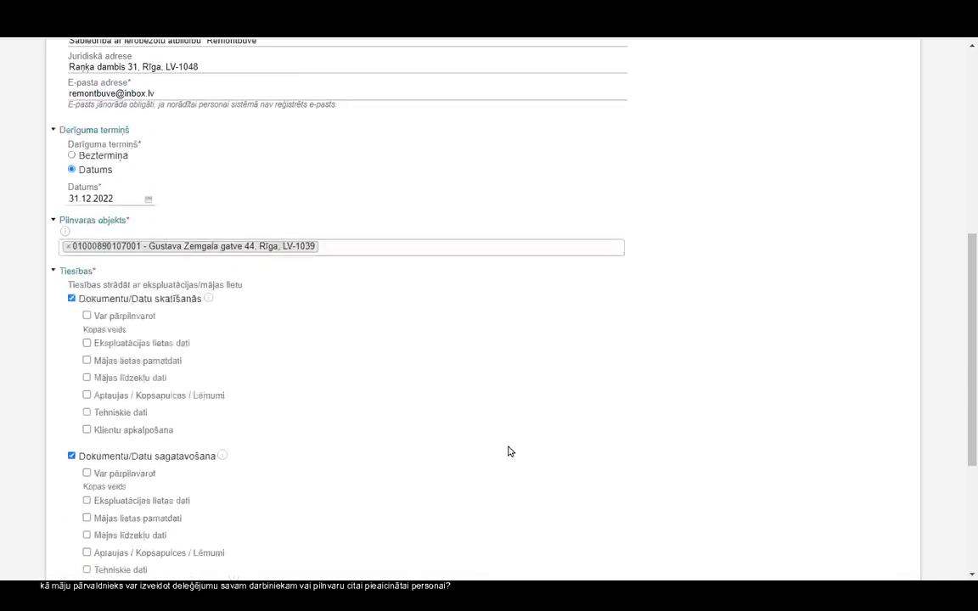
scroll(528, 446, up, 3)
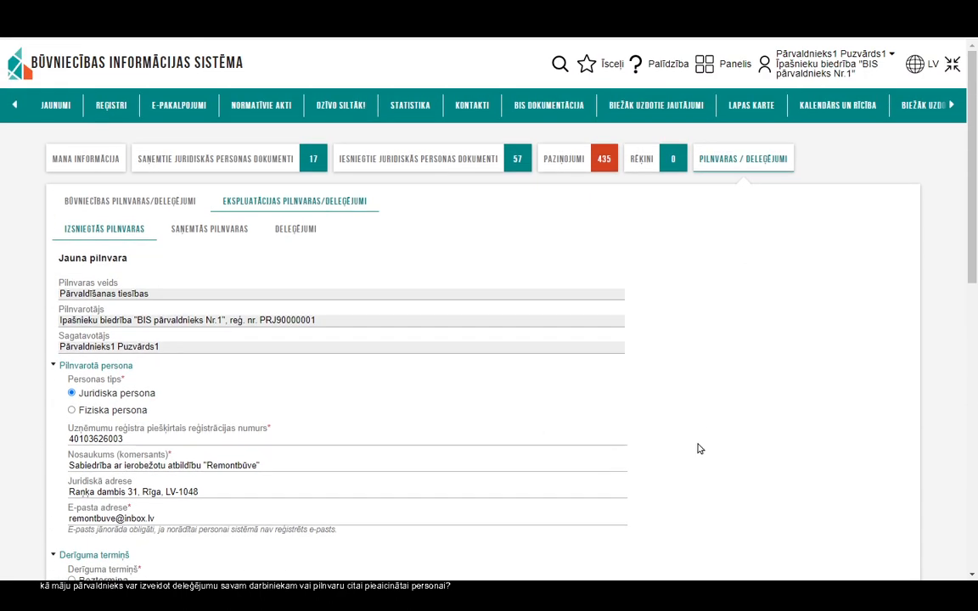
scroll(698, 448, down, 5)
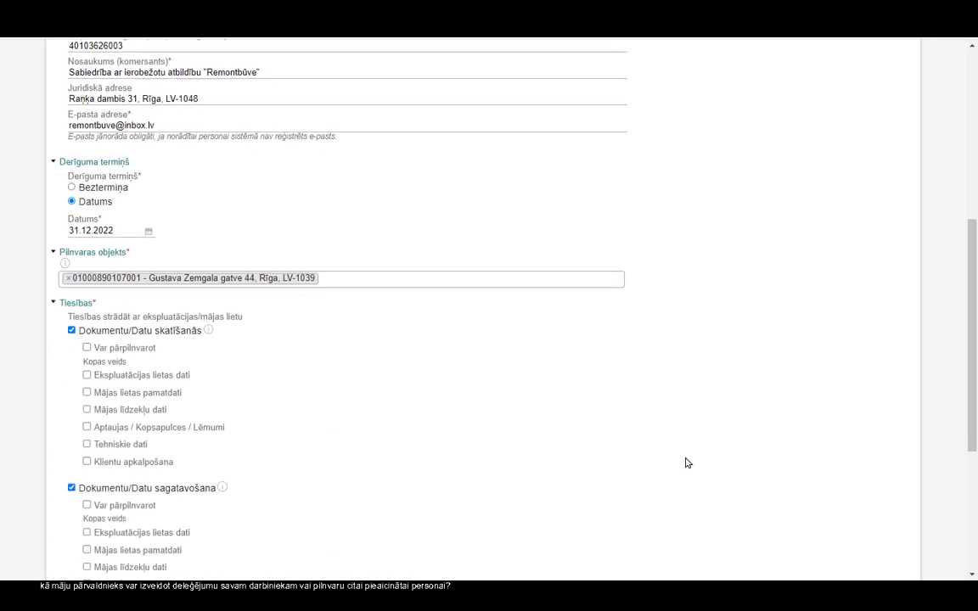
scroll(688, 463, down, 5)
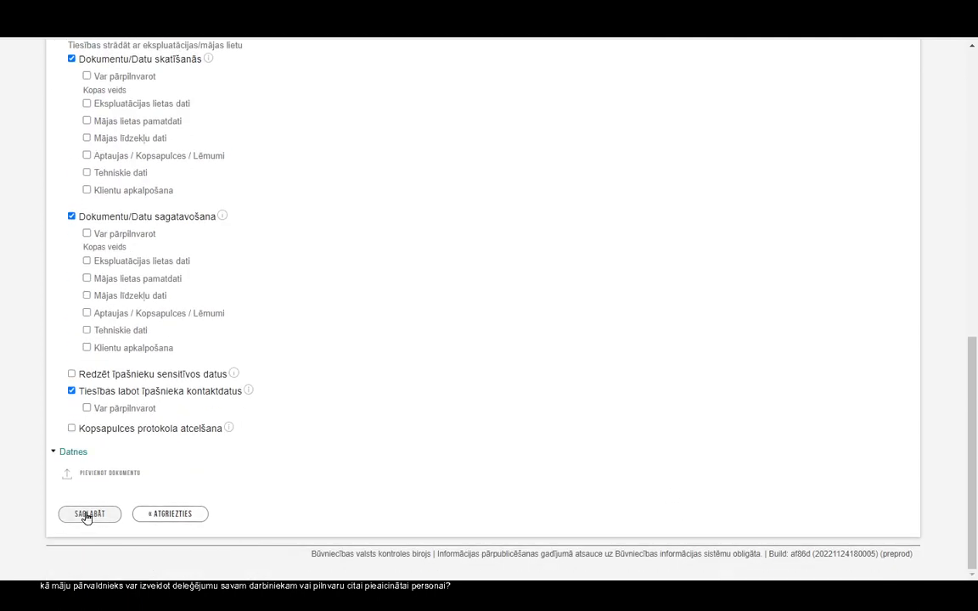
Step: Save and approve the Remontbūve authorization with OK, then close the notice and rating survey
click(86, 515)
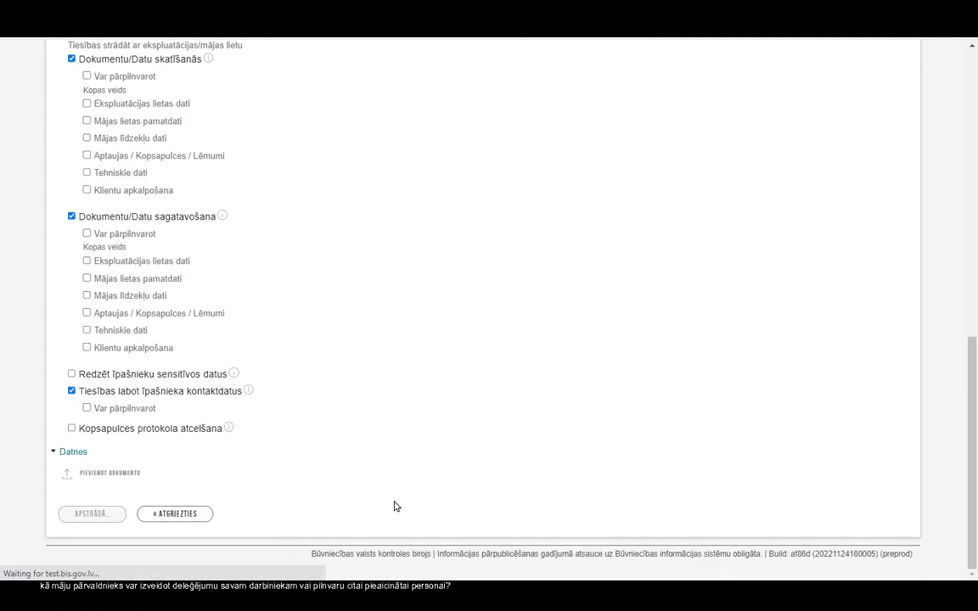
click(166, 514)
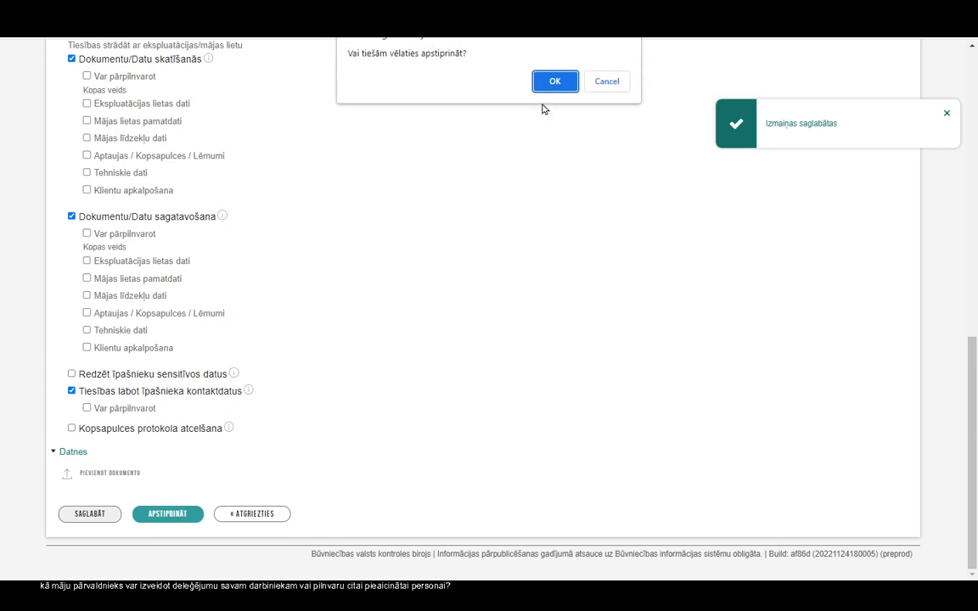
click(556, 81)
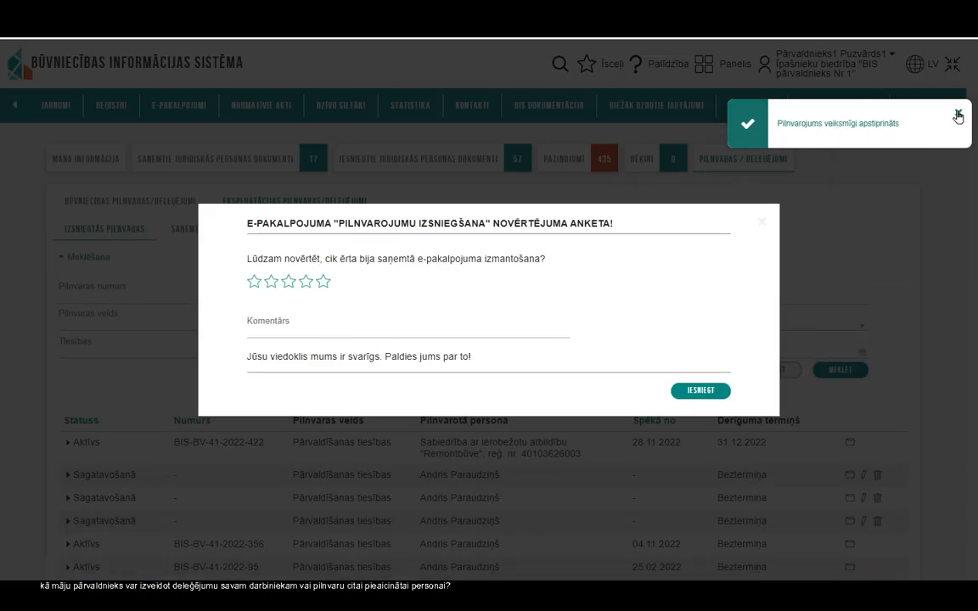
click(957, 116)
click(761, 223)
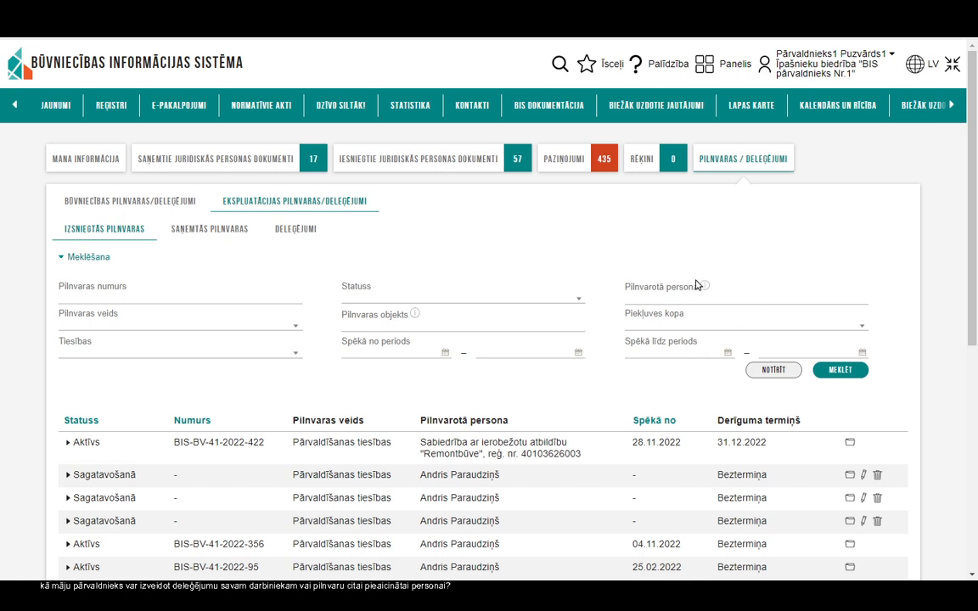
click(706, 68)
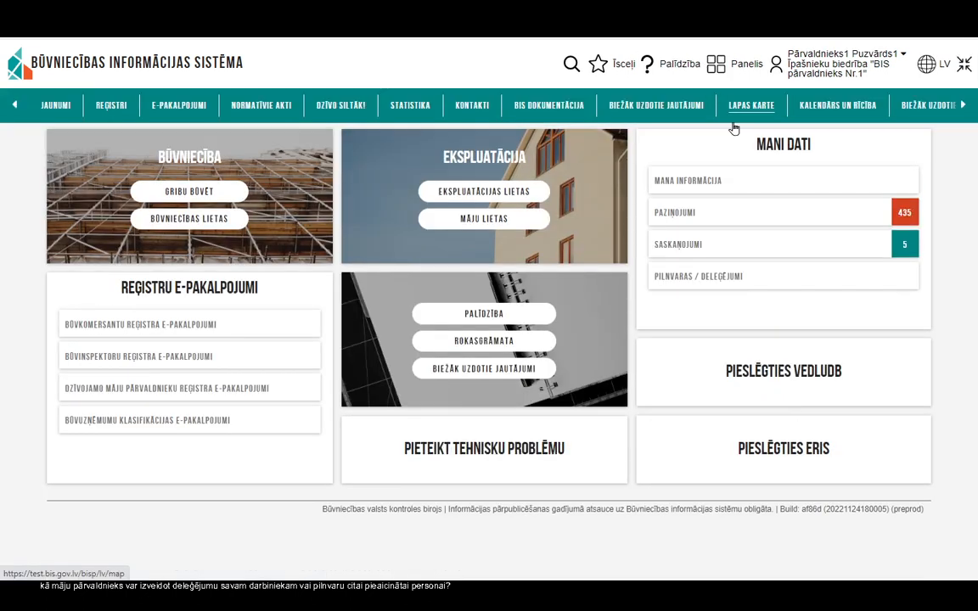
Step: Check the Saskaņojumi approvals list, then go back to the Panelis dashboard
click(712, 246)
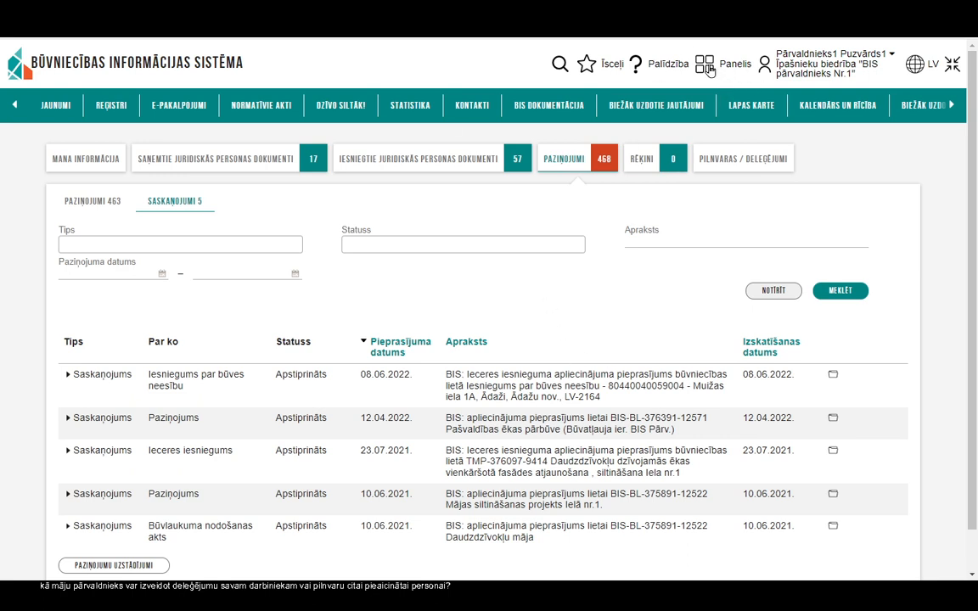
click(549, 105)
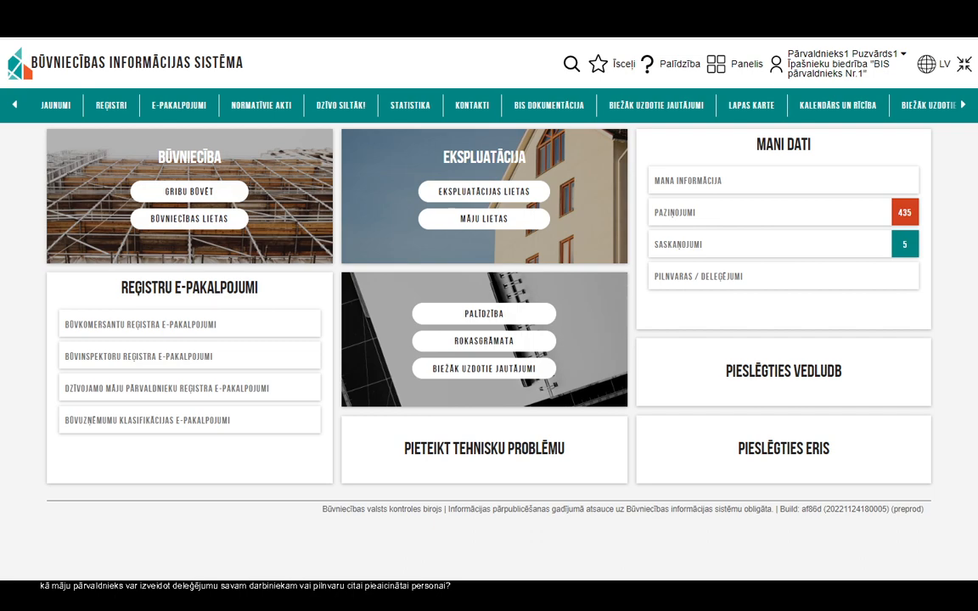
Step: In the maximized second browser window, choose to act as SIA Remontbūve and dismiss the confirmation
drag(1, 26, 497, 22)
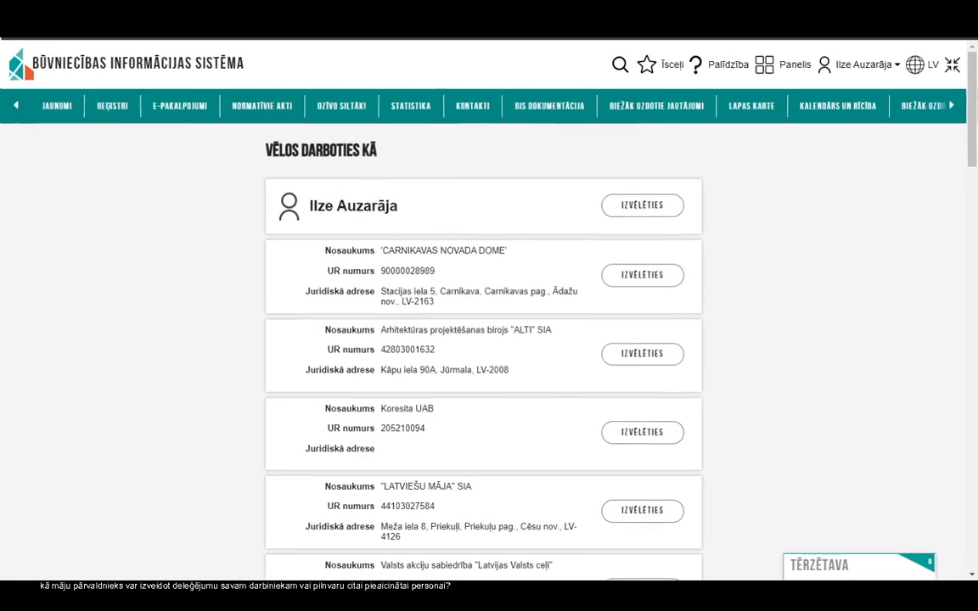
scroll(505, 292, down, 3)
scroll(583, 388, down, 4)
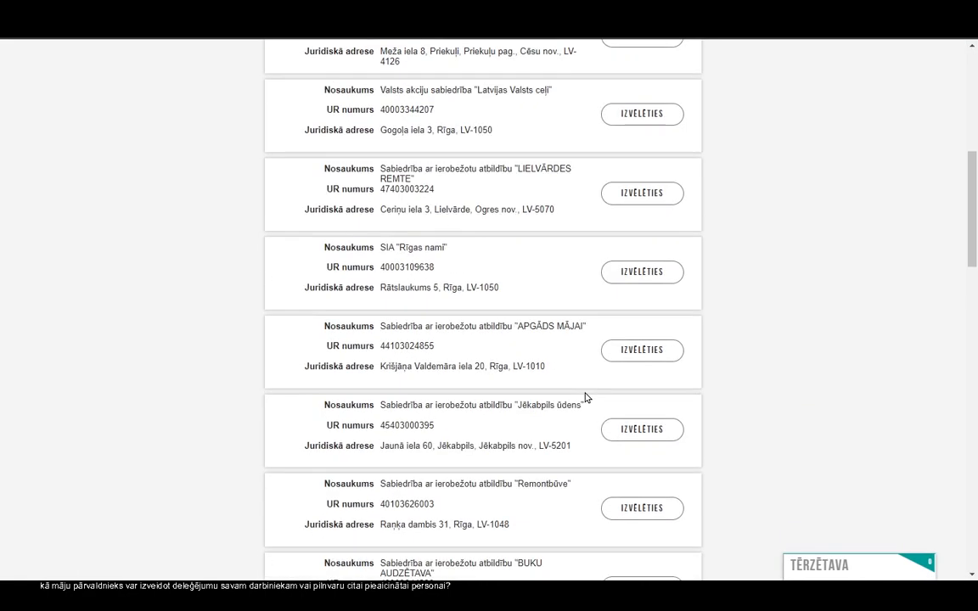
click(644, 375)
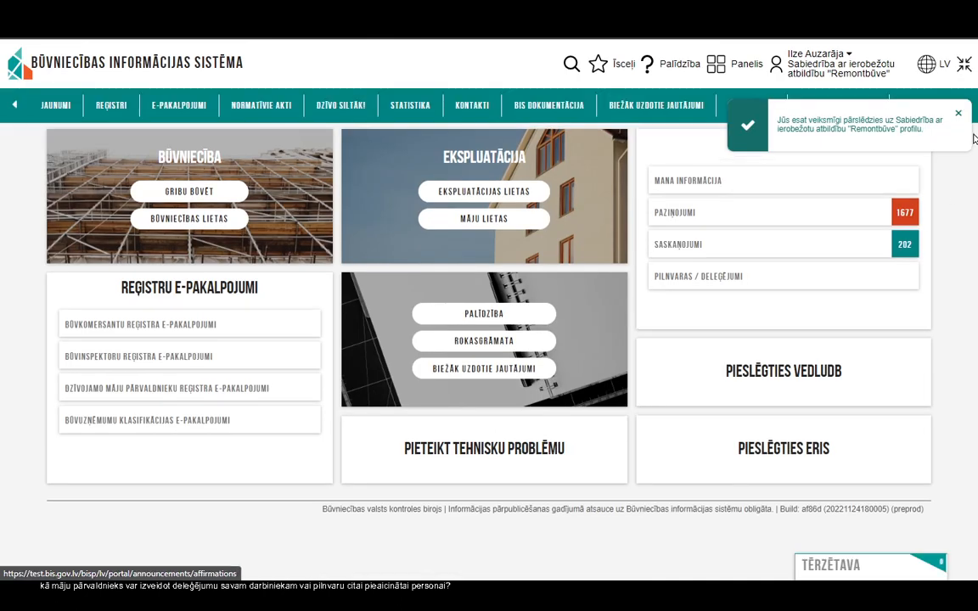
click(958, 116)
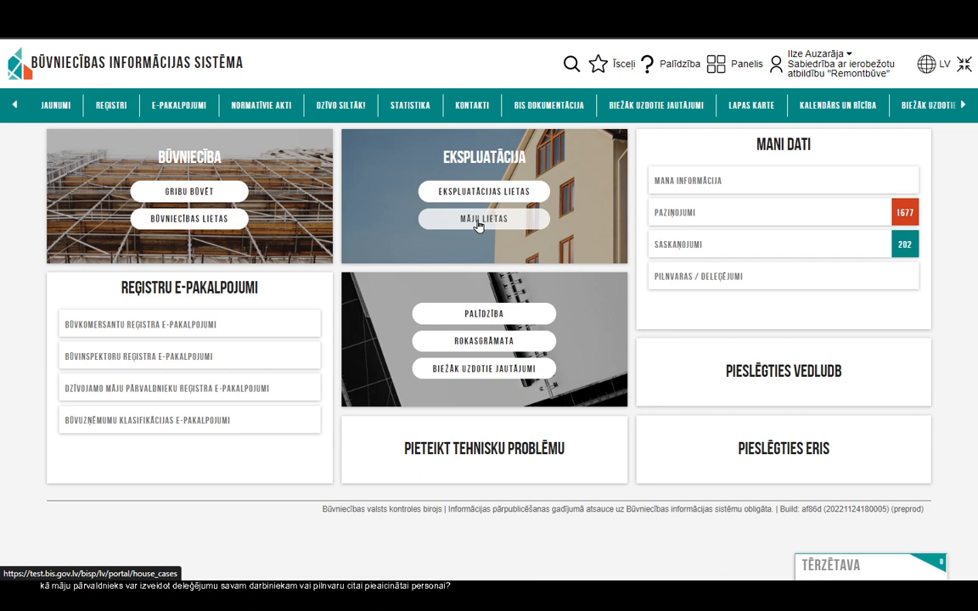
click(479, 226)
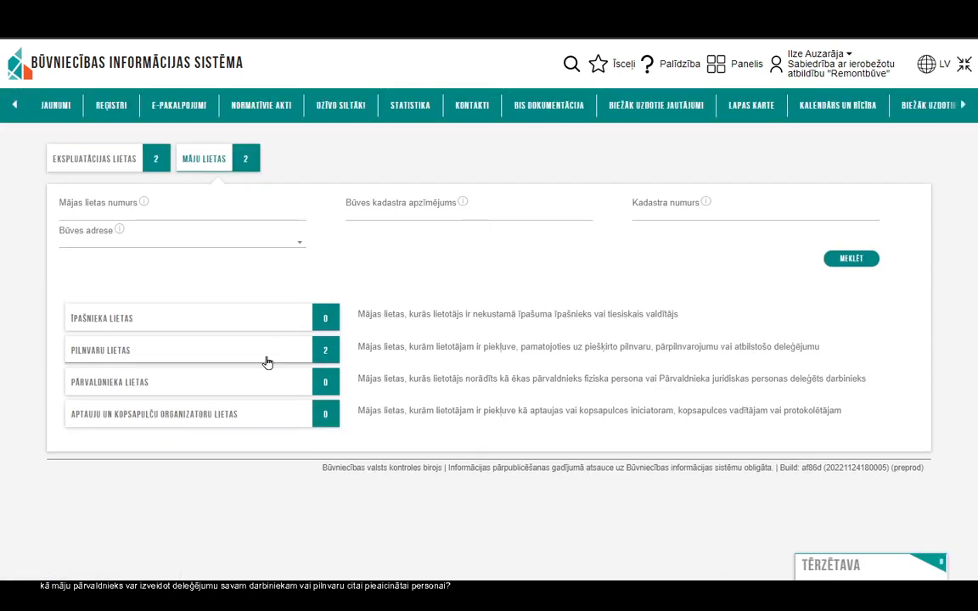
click(139, 357)
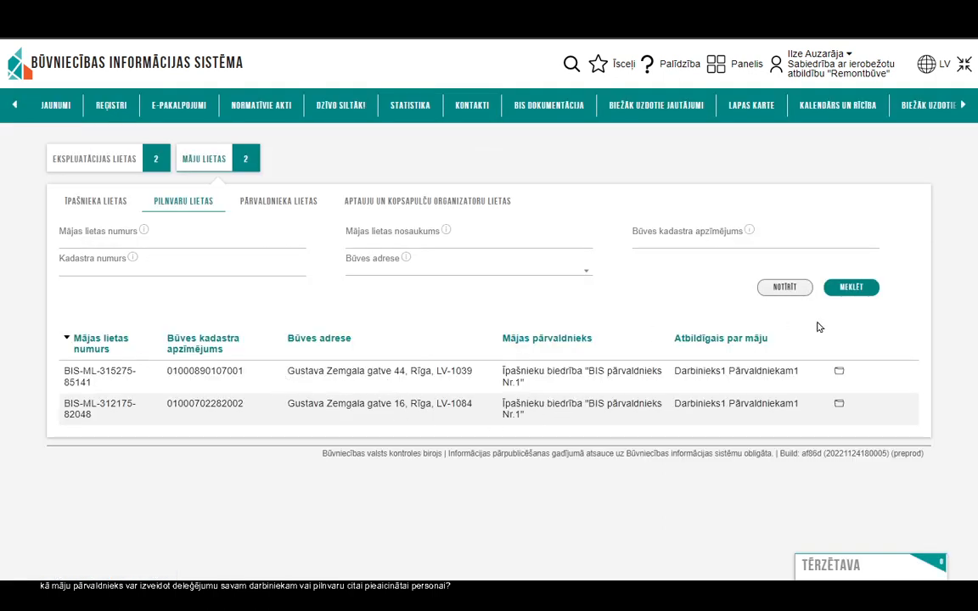
click(840, 372)
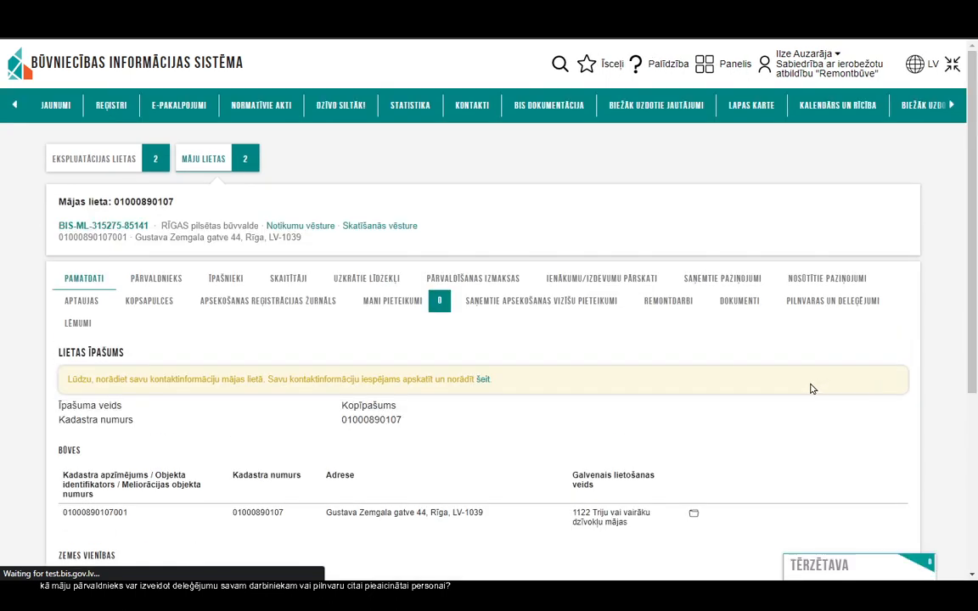
click(815, 303)
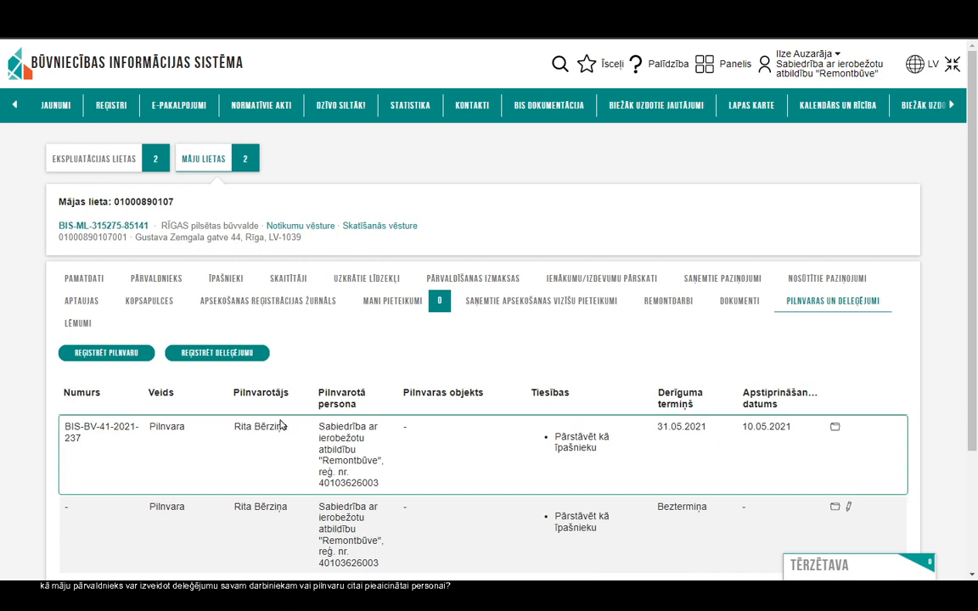
scroll(236, 485, down, 3)
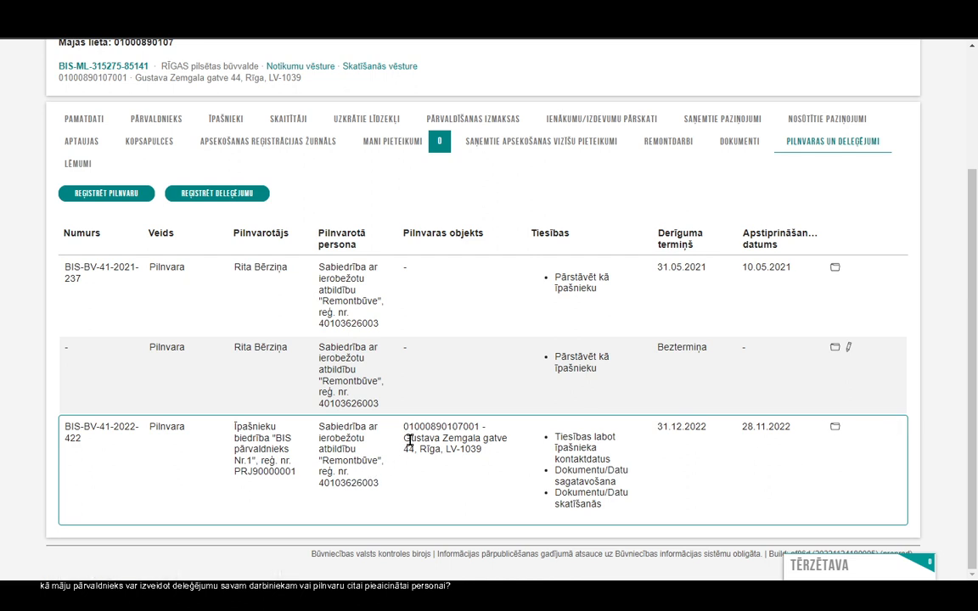
scroll(298, 455, up, 3)
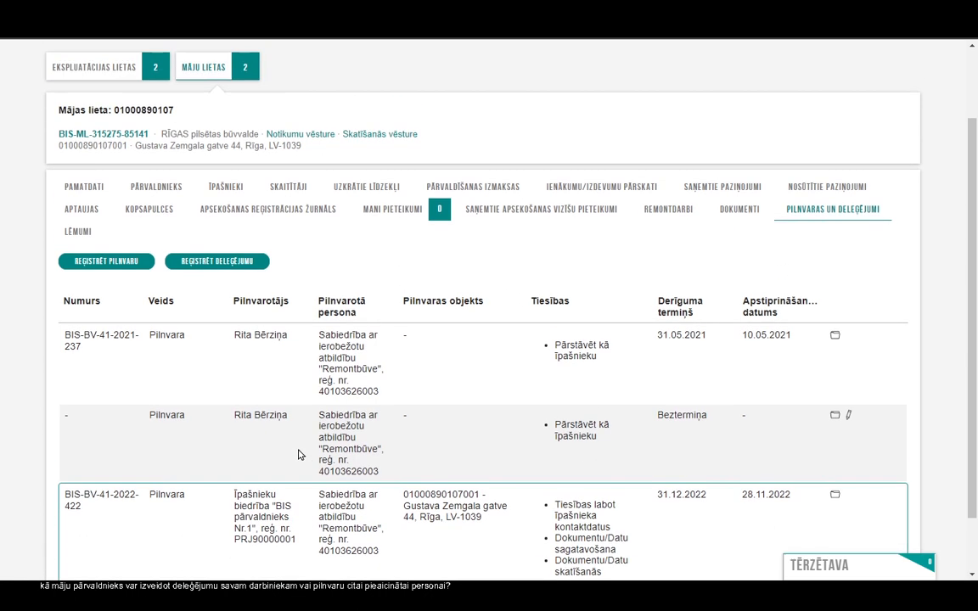
click(148, 280)
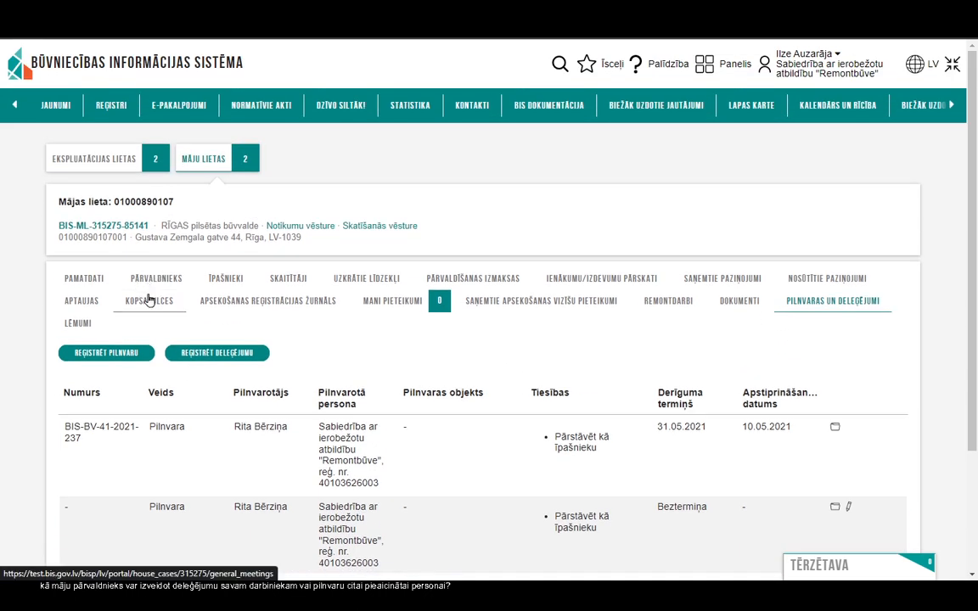